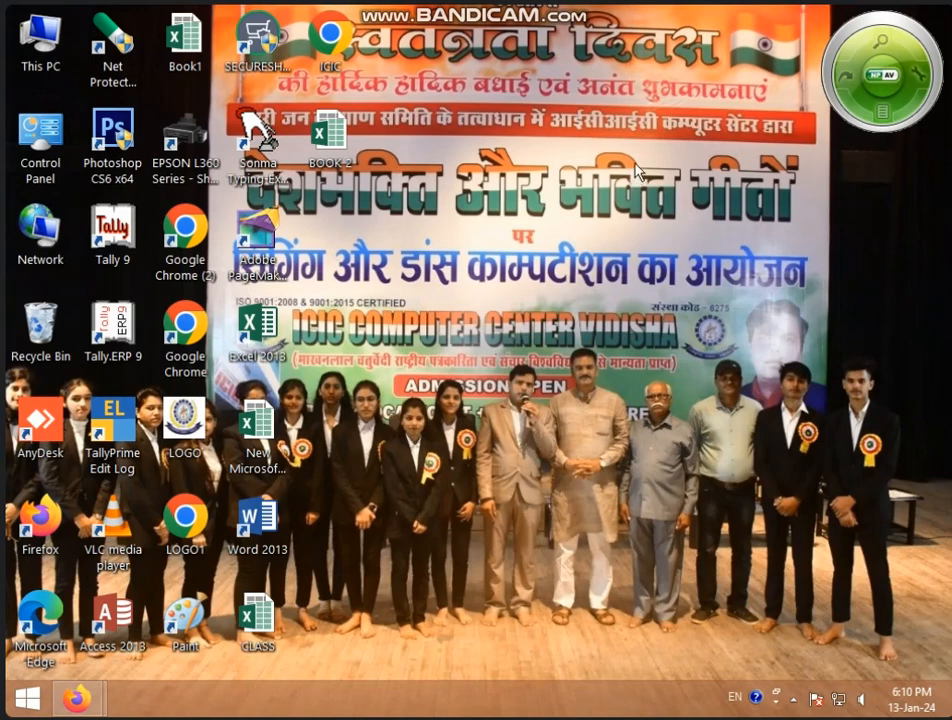
pyautogui.rightClick(524, 214)
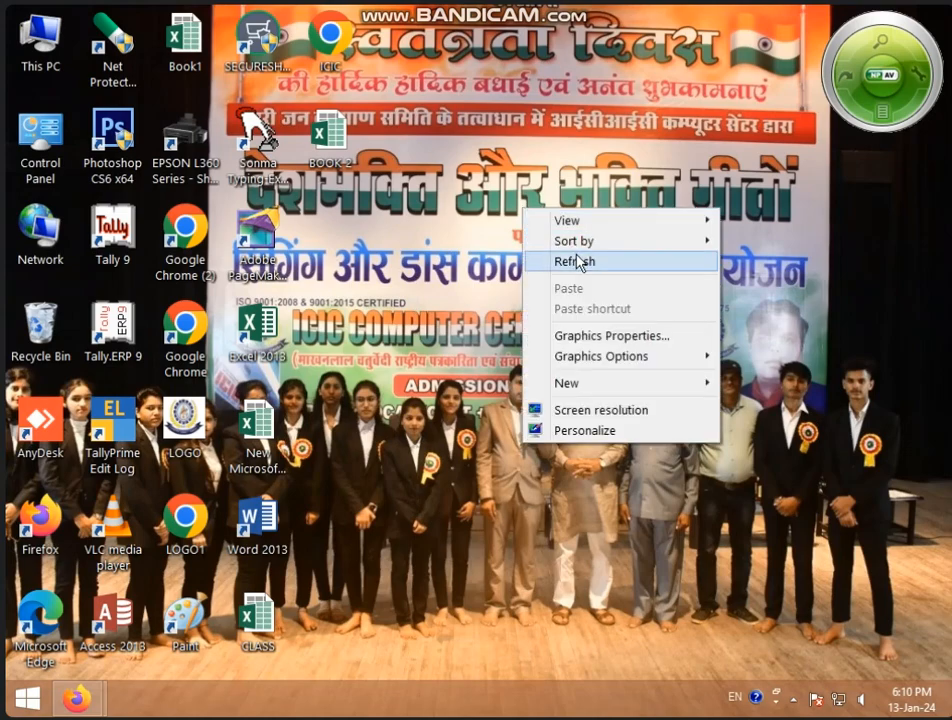
pyautogui.click(576, 262)
pyautogui.rightClick(530, 247)
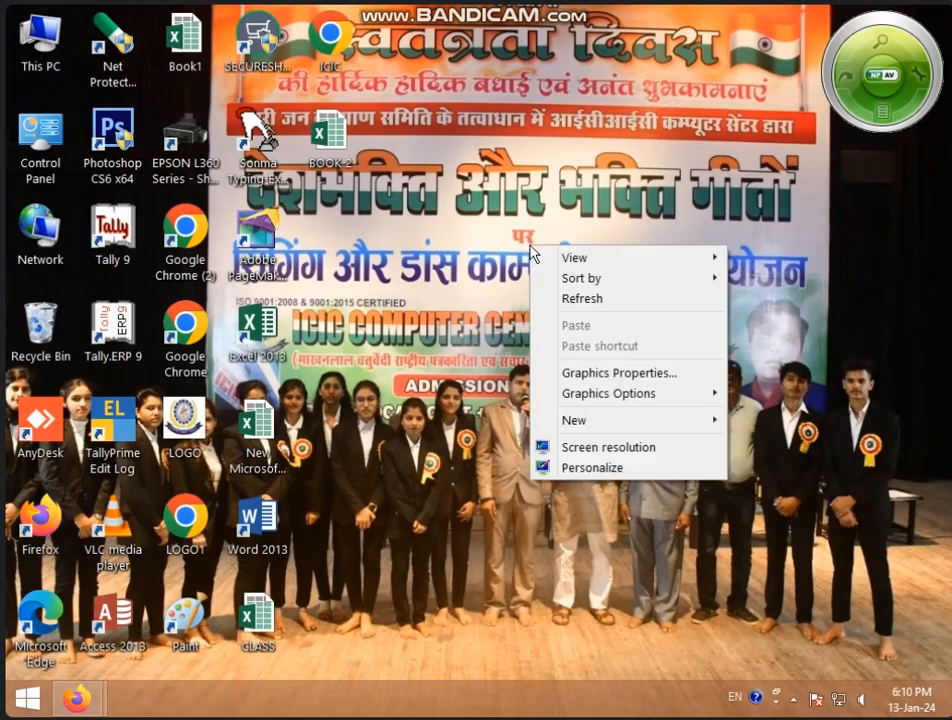
pyautogui.click(592, 300)
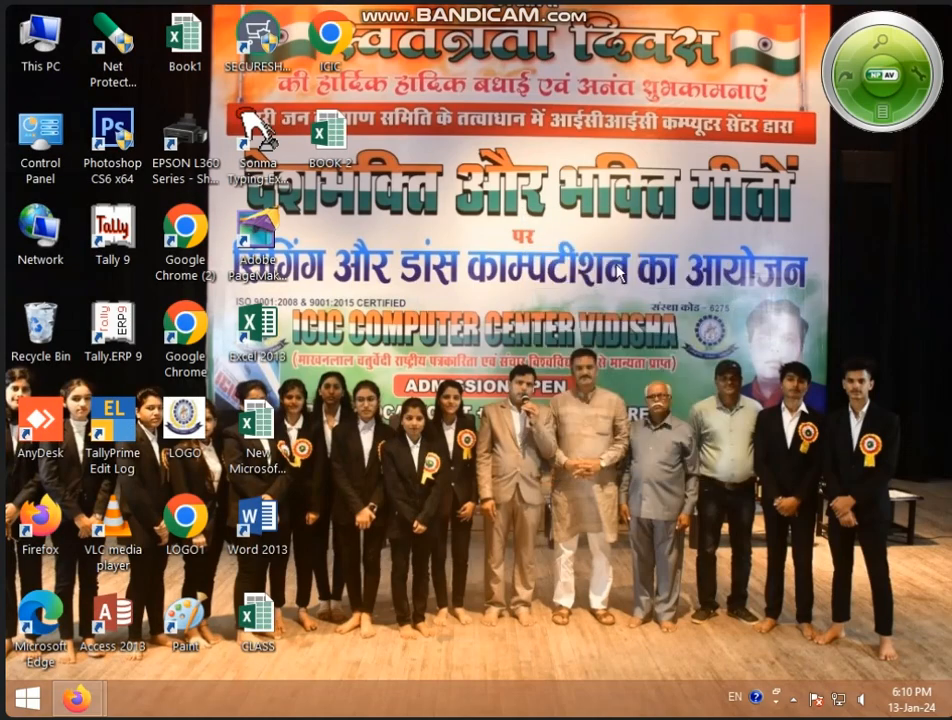
# Start Access 2013 with the recent MS ACCESS ABC database and open its Table1 table
pyautogui.doubleClick(118, 622)
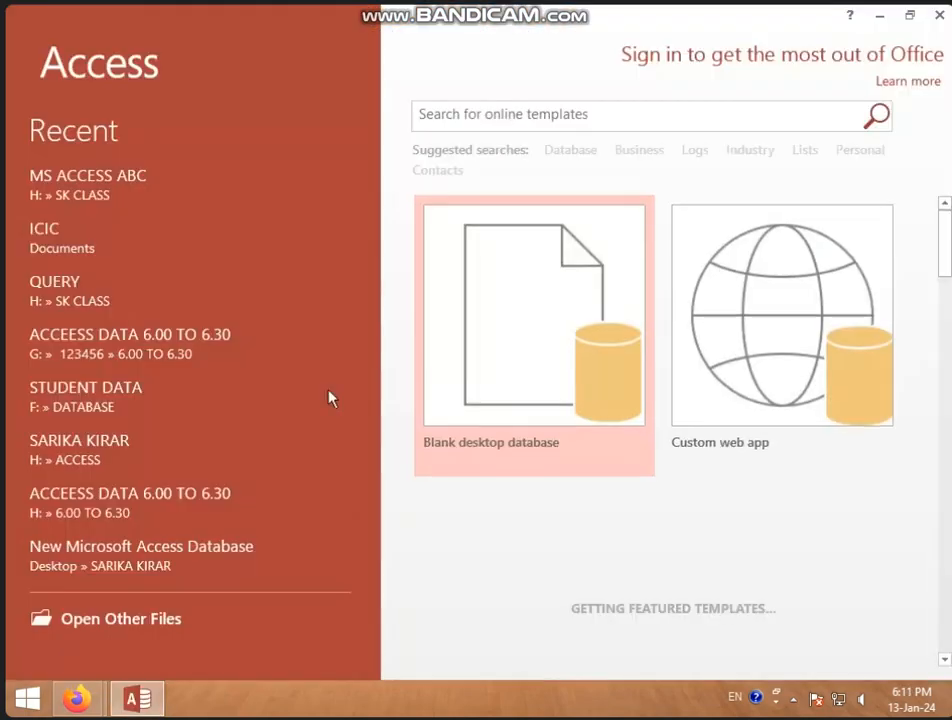
pyautogui.click(153, 187)
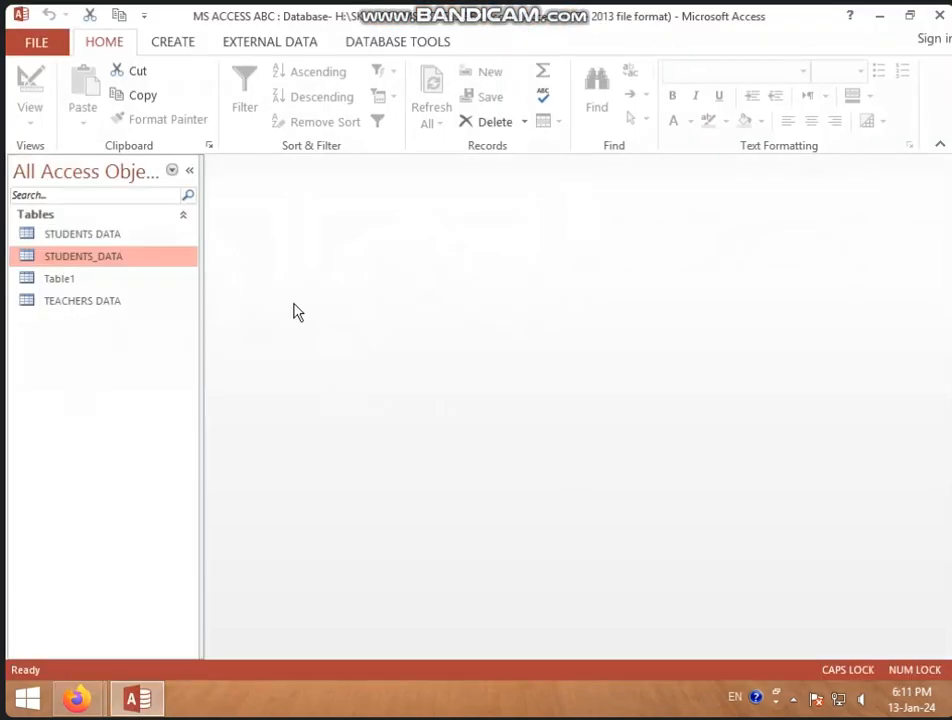
pyautogui.click(140, 284)
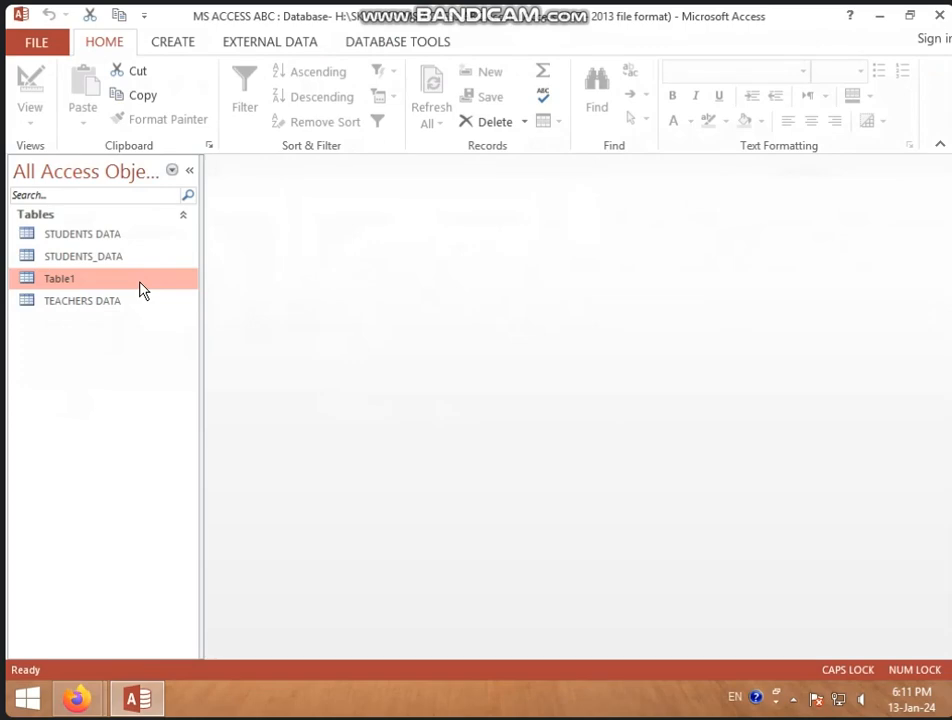
pyautogui.doubleClick(140, 285)
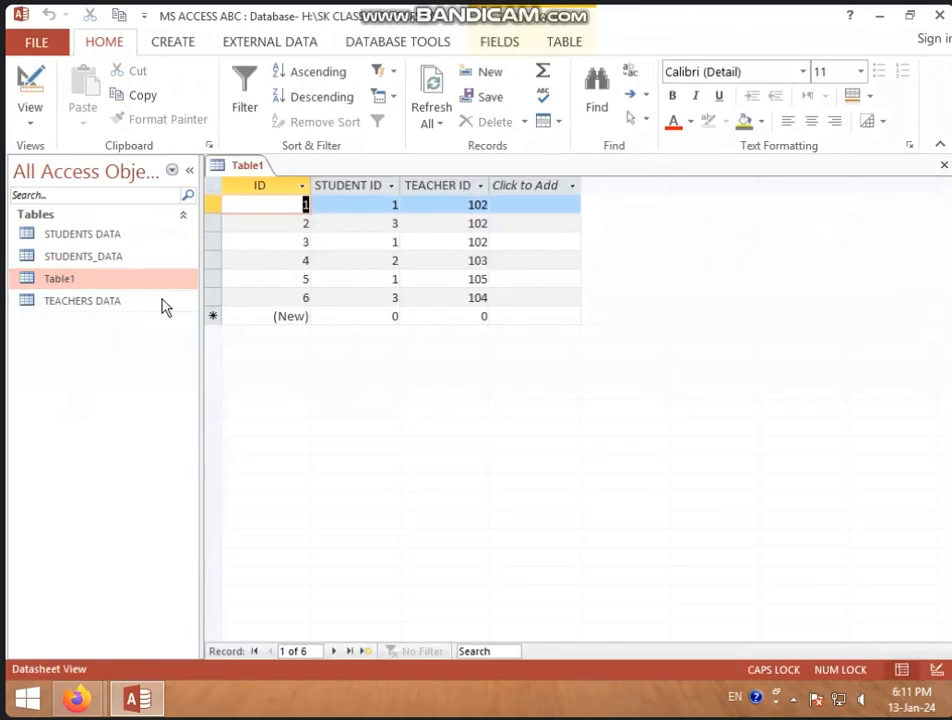
# Delete the STUDENTS_DATA table from the database
pyautogui.click(165, 303)
pyautogui.click(153, 258)
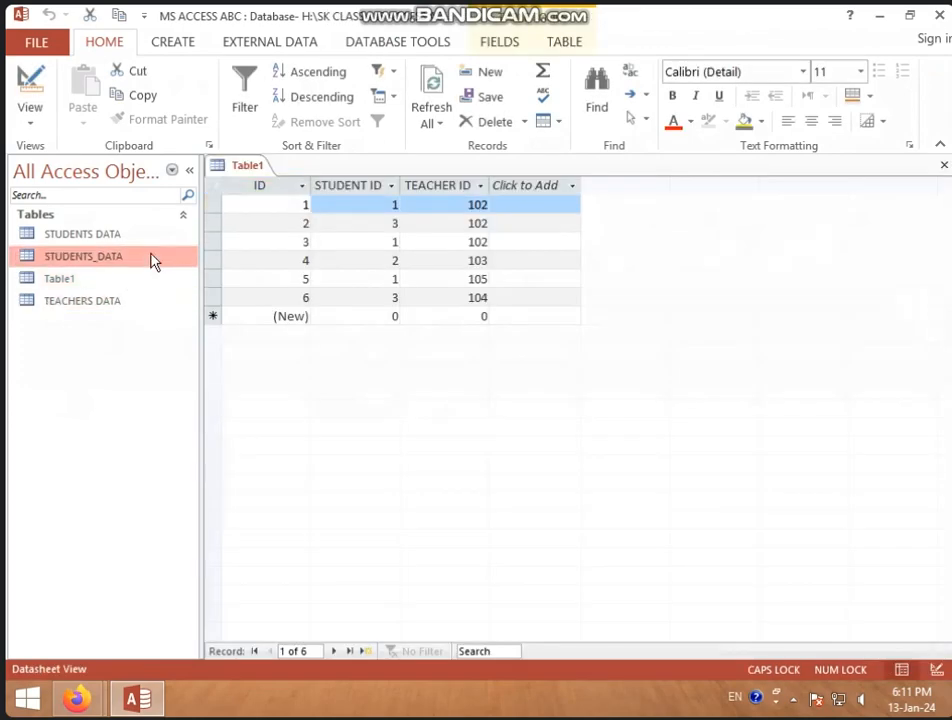
pyautogui.rightClick(153, 258)
pyautogui.click(204, 404)
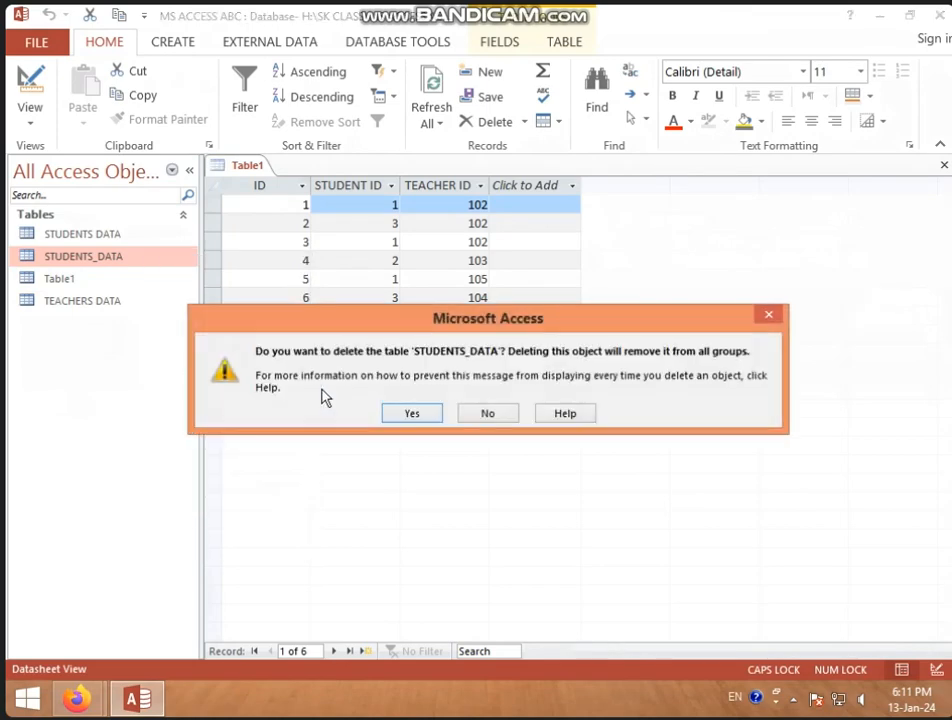
pyautogui.click(414, 414)
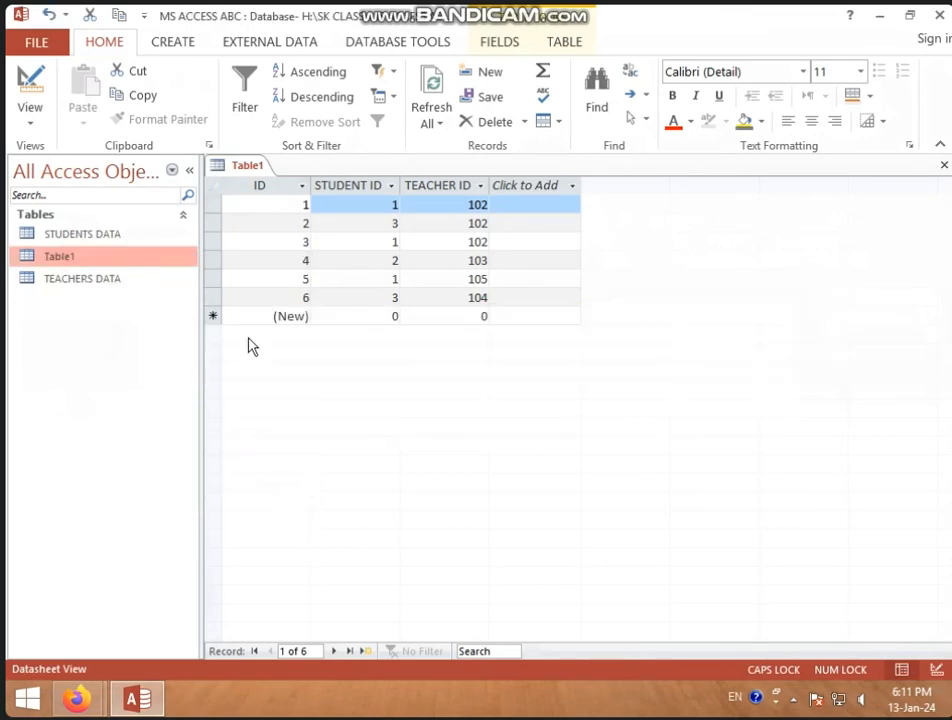
# Try to delete Table1 while it is still open
pyautogui.rightClick(140, 260)
pyautogui.click(202, 416)
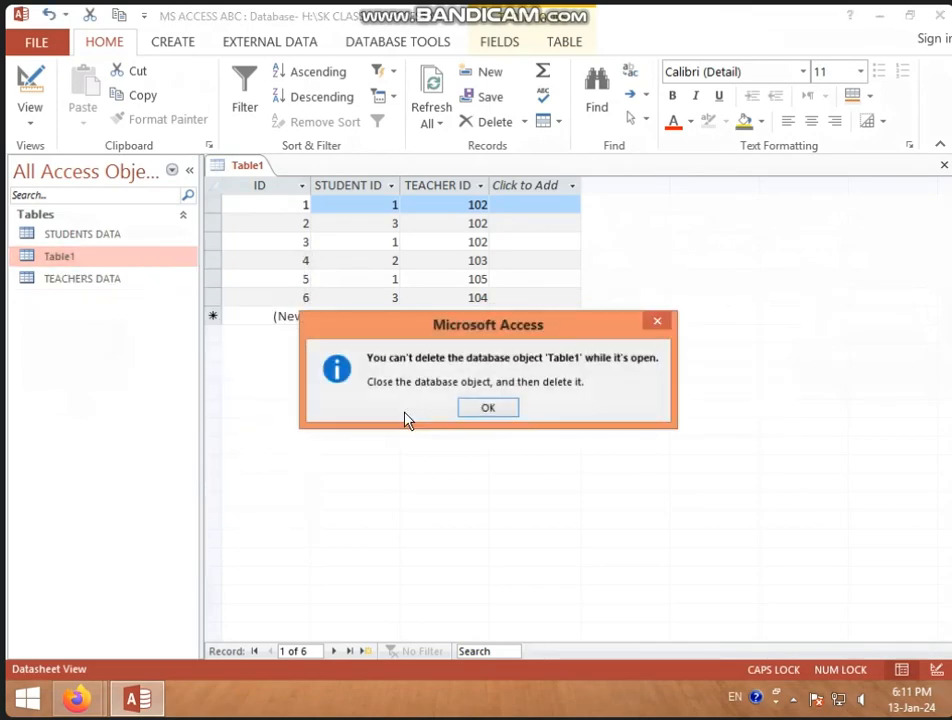
pyautogui.click(490, 409)
pyautogui.click(140, 262)
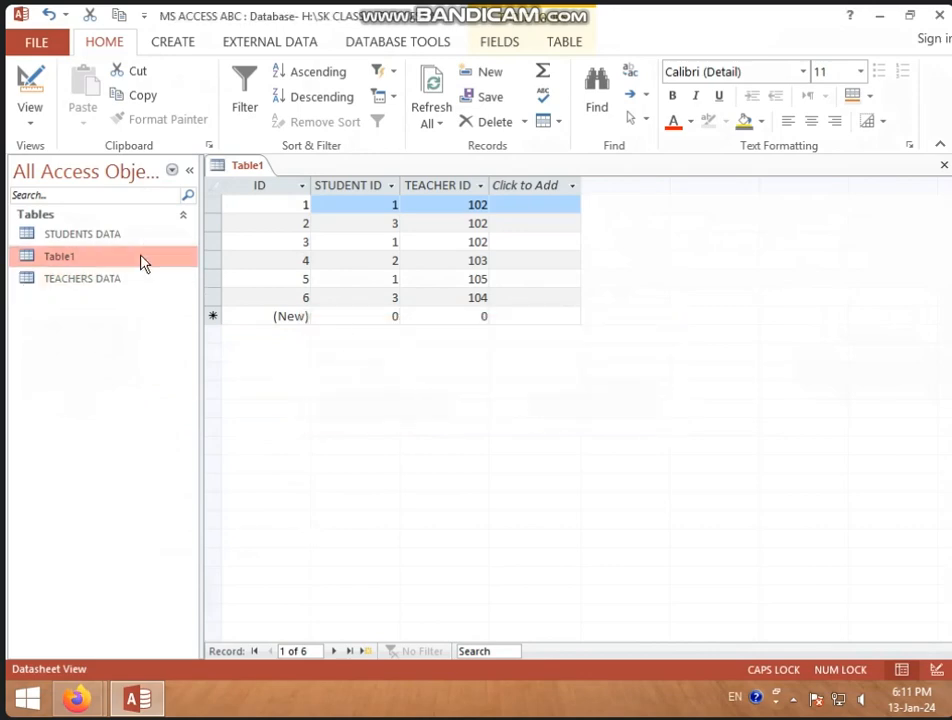
# Close the open Table1 and delete it from the database
pyautogui.rightClick(221, 168)
pyautogui.click(266, 203)
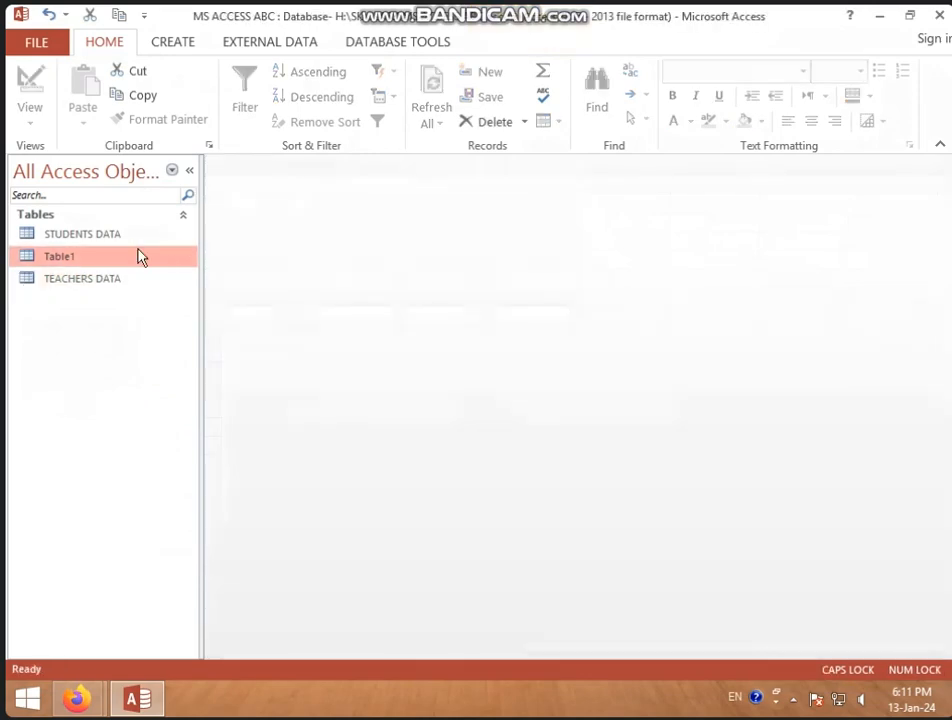
pyautogui.rightClick(140, 257)
pyautogui.click(226, 398)
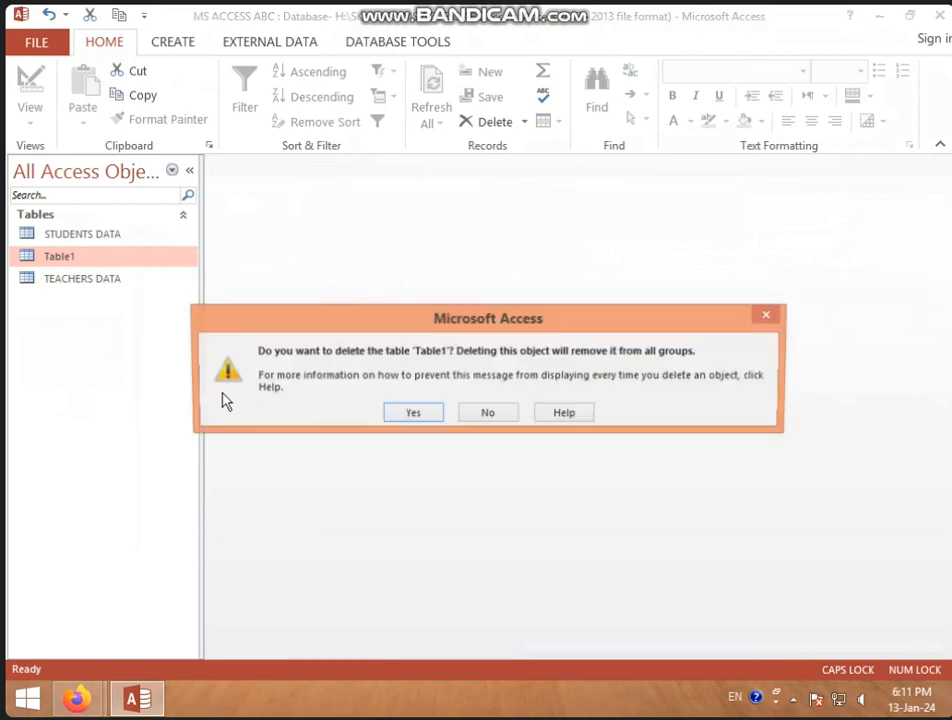
pyautogui.click(411, 412)
# Open the STUDENTS DATA and TEACHERS DATA tables and compare their fields and records
pyautogui.click(80, 240)
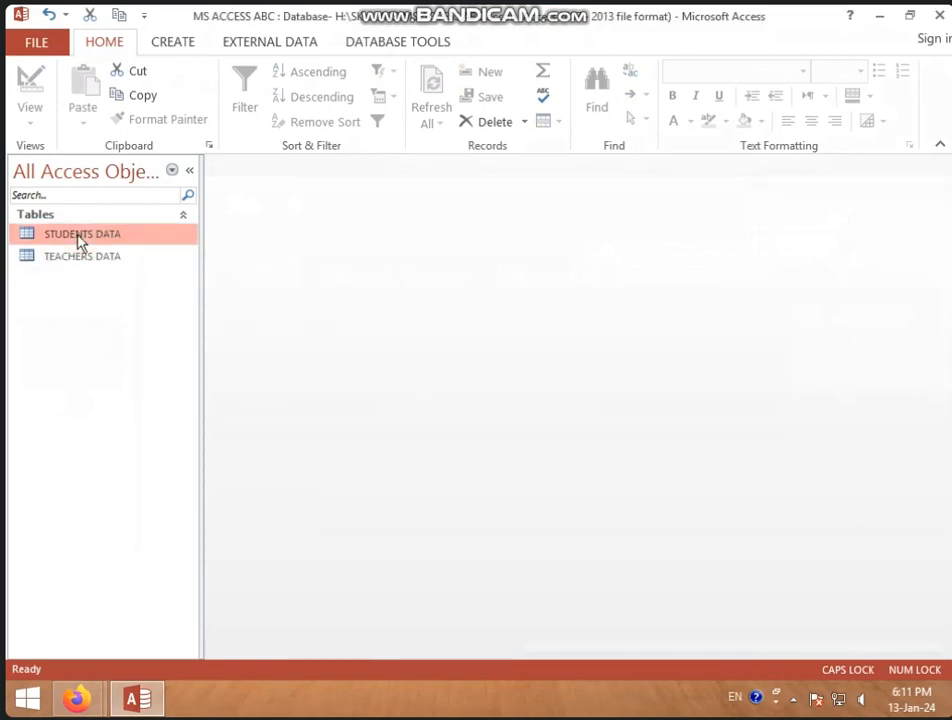
pyautogui.doubleClick(80, 240)
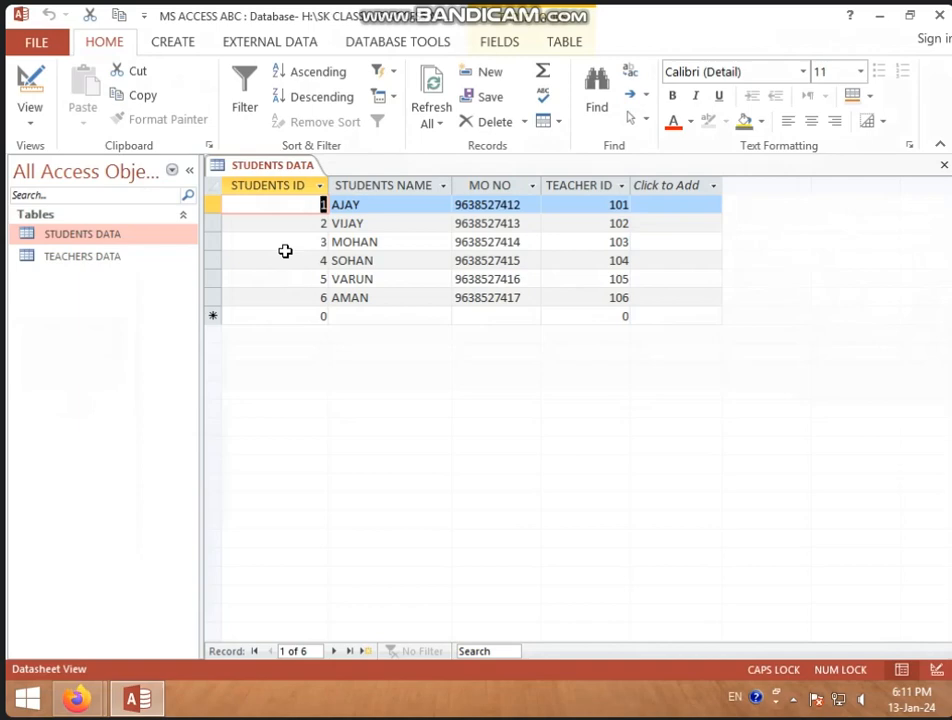
pyautogui.doubleClick(172, 257)
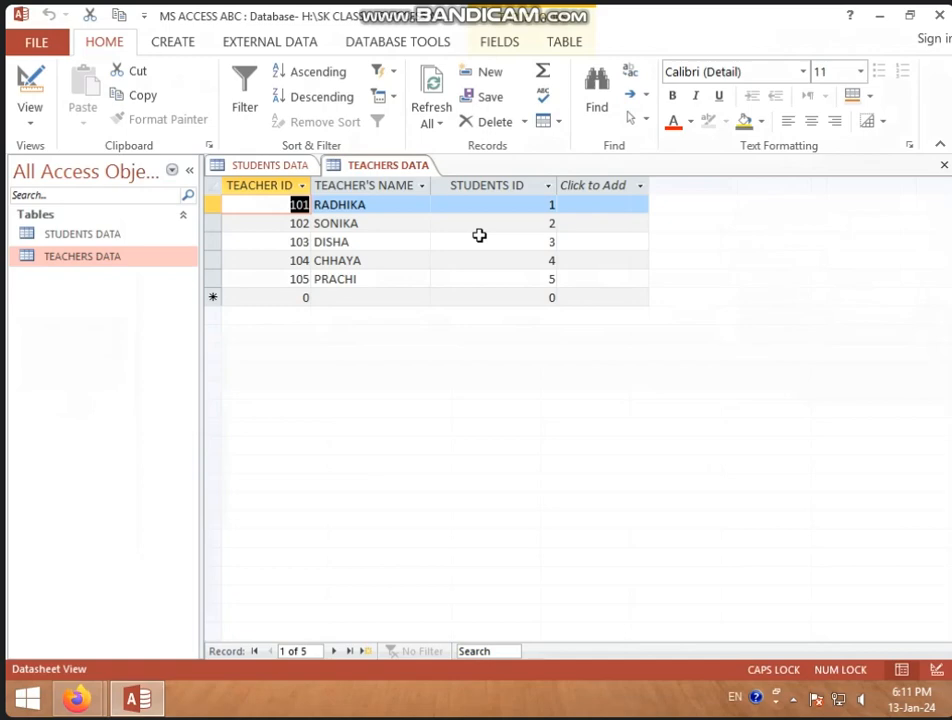
pyautogui.click(272, 166)
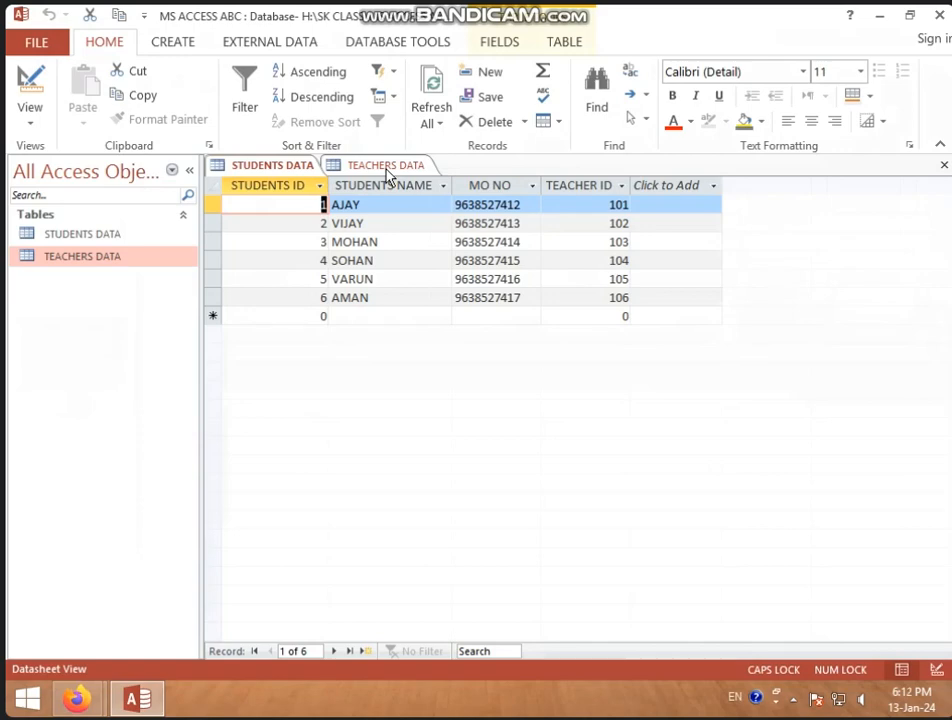
# Show both tables in Design View and remove the primary key from TEACHER ID in TEACHERS DATA
pyautogui.rightClick(280, 170)
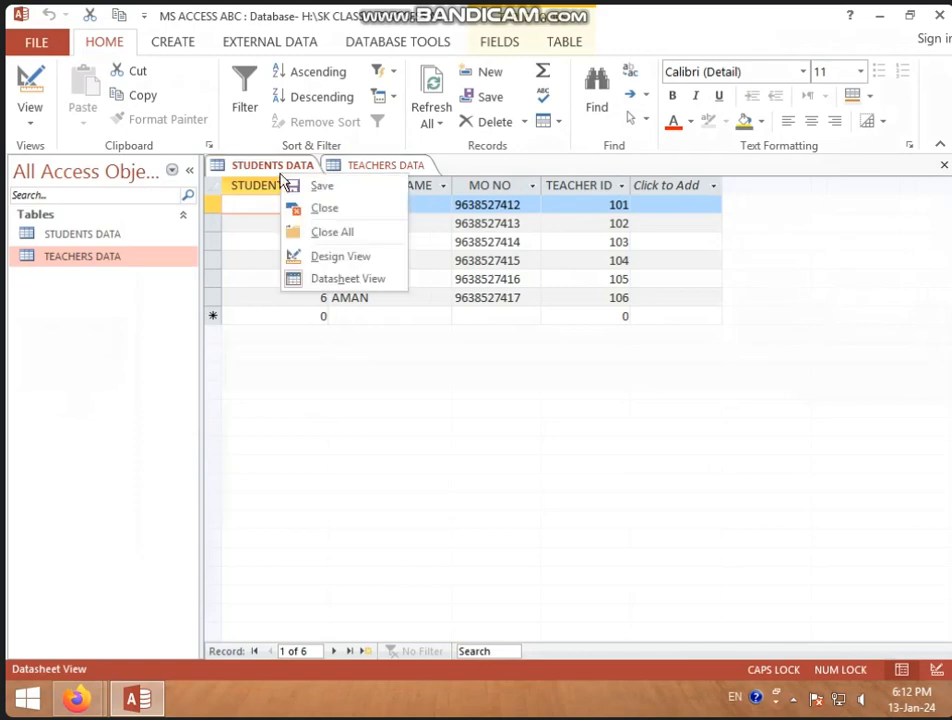
pyautogui.click(330, 256)
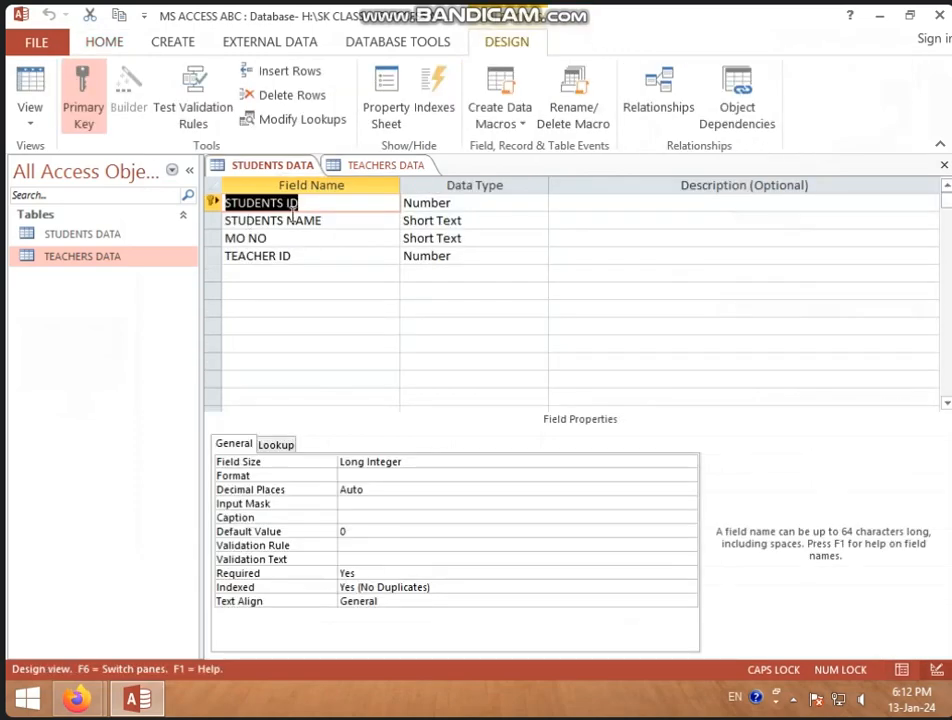
pyautogui.rightClick(386, 166)
pyautogui.click(427, 247)
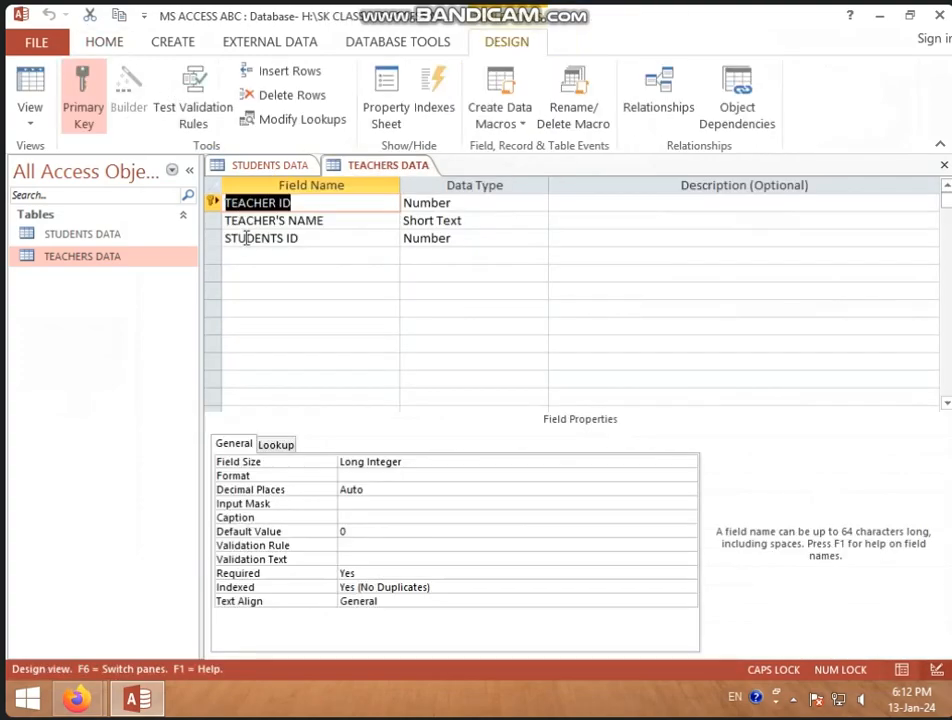
pyautogui.click(85, 92)
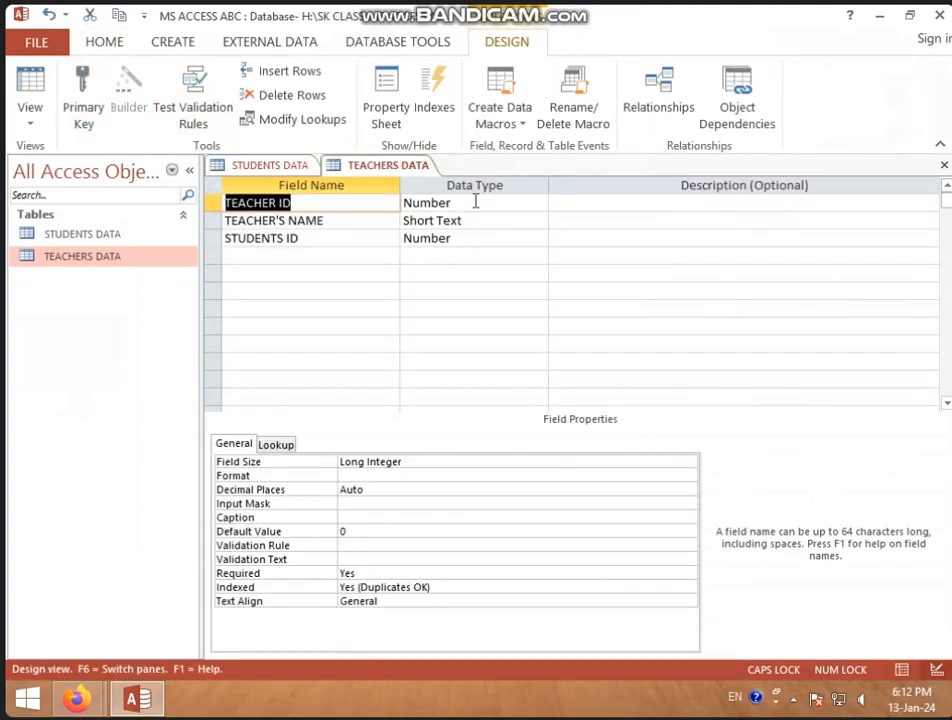
# Save the TEACHERS DATA design and close both open tables
pyautogui.rightClick(398, 166)
pyautogui.click(415, 177)
pyautogui.rightClick(365, 166)
pyautogui.click(385, 198)
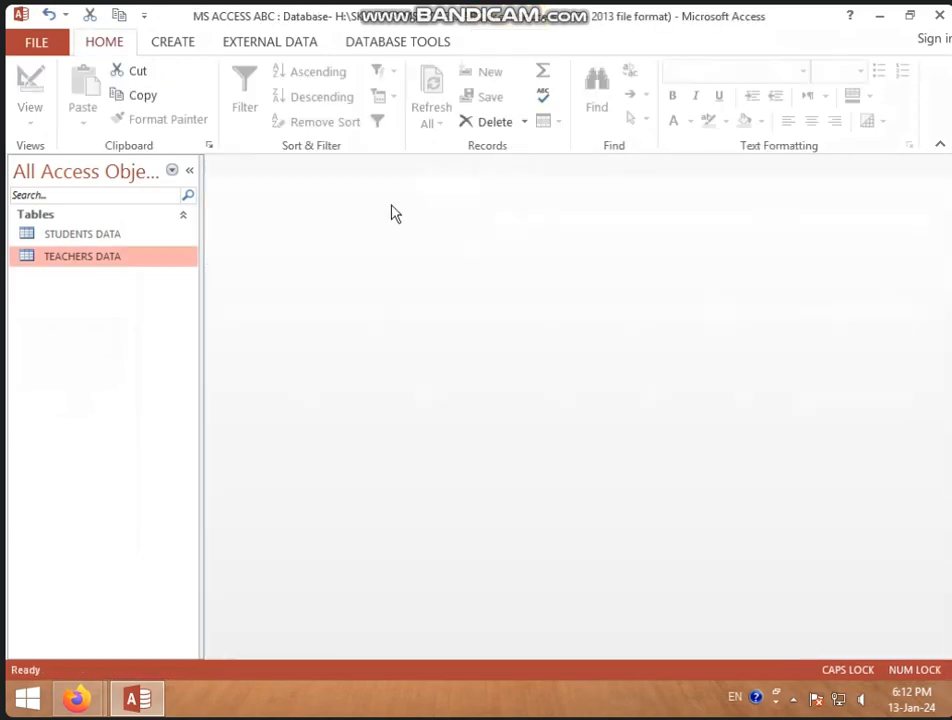
# Display the database relationships and place the TEACHERS DATA table closer beside STUDENTS DATA, leaving a gap between them
pyautogui.click(425, 50)
pyautogui.click(257, 98)
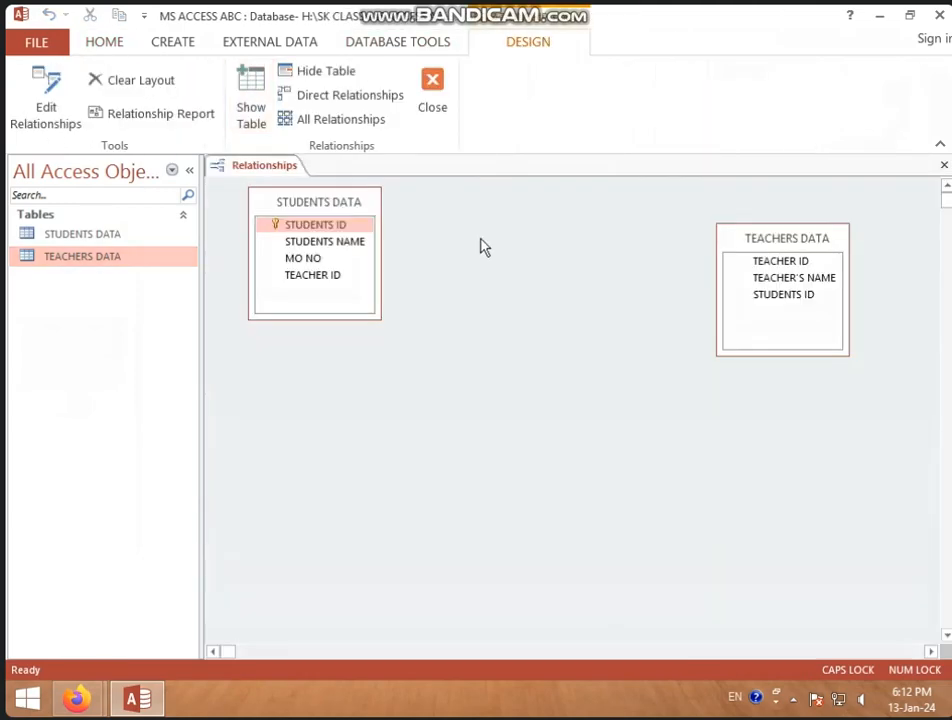
pyautogui.moveTo(763, 248); pyautogui.dragTo(511, 226)
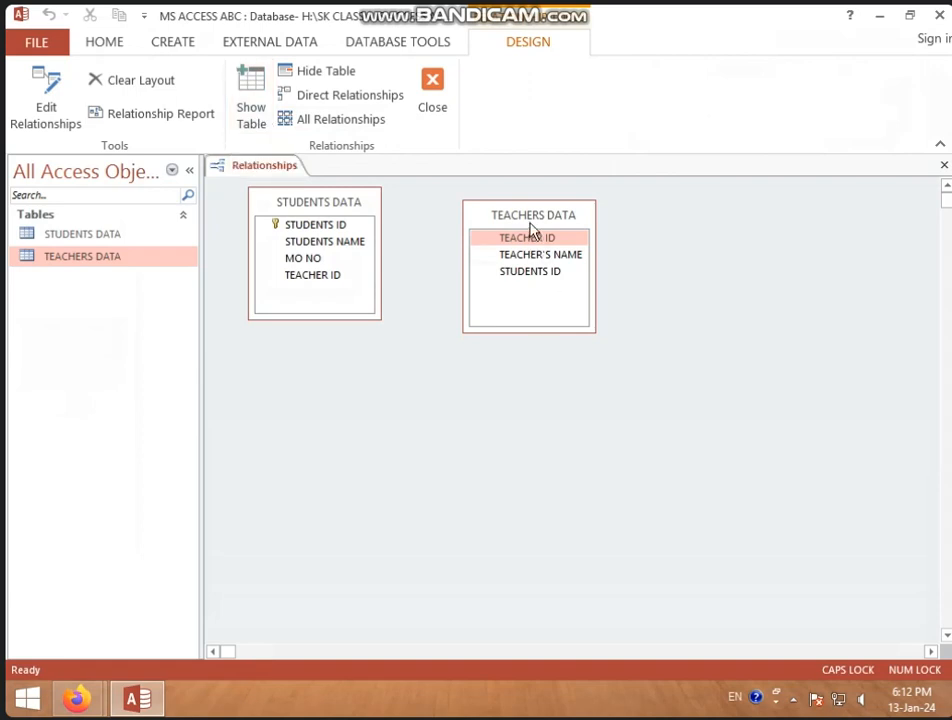
pyautogui.moveTo(529, 224); pyautogui.dragTo(570, 221)
# Relate STUDENTS ID in STUDENTS DATA to STUDENTS ID in TEACHERS DATA, enforcing referential integrity with cascade update and cascade delete
pyautogui.click(340, 228)
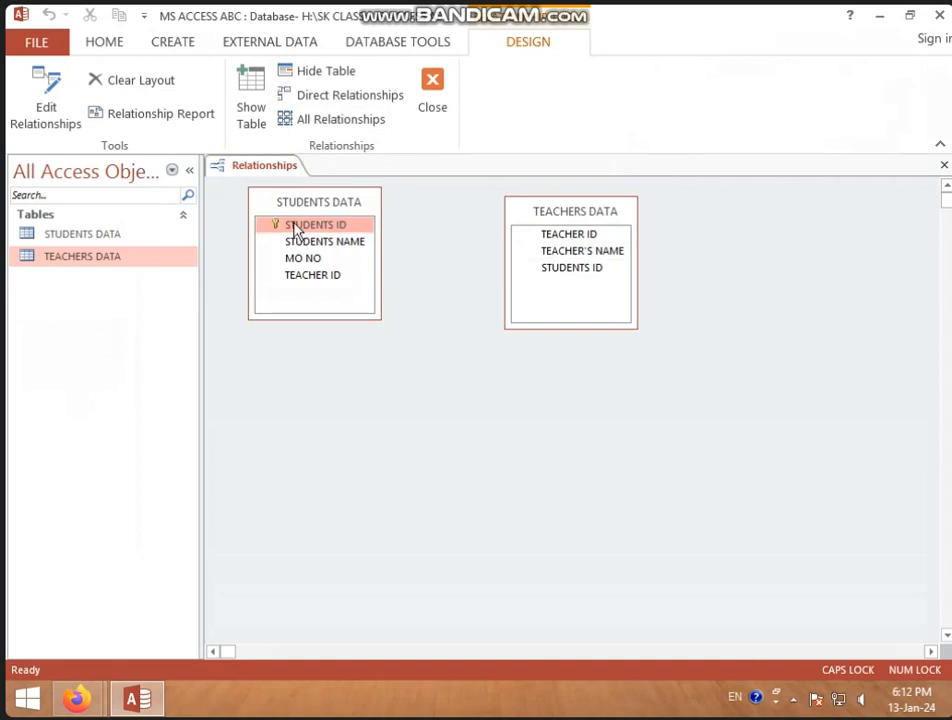
pyautogui.moveTo(296, 226); pyautogui.dragTo(551, 273)
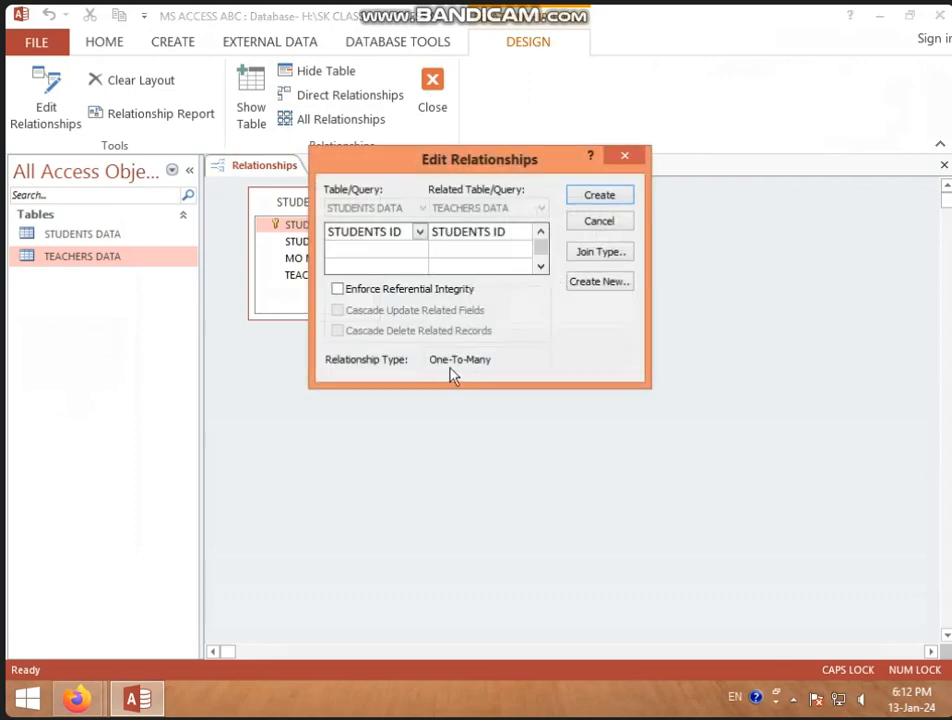
pyautogui.click(380, 290)
pyautogui.click(376, 311)
pyautogui.click(370, 330)
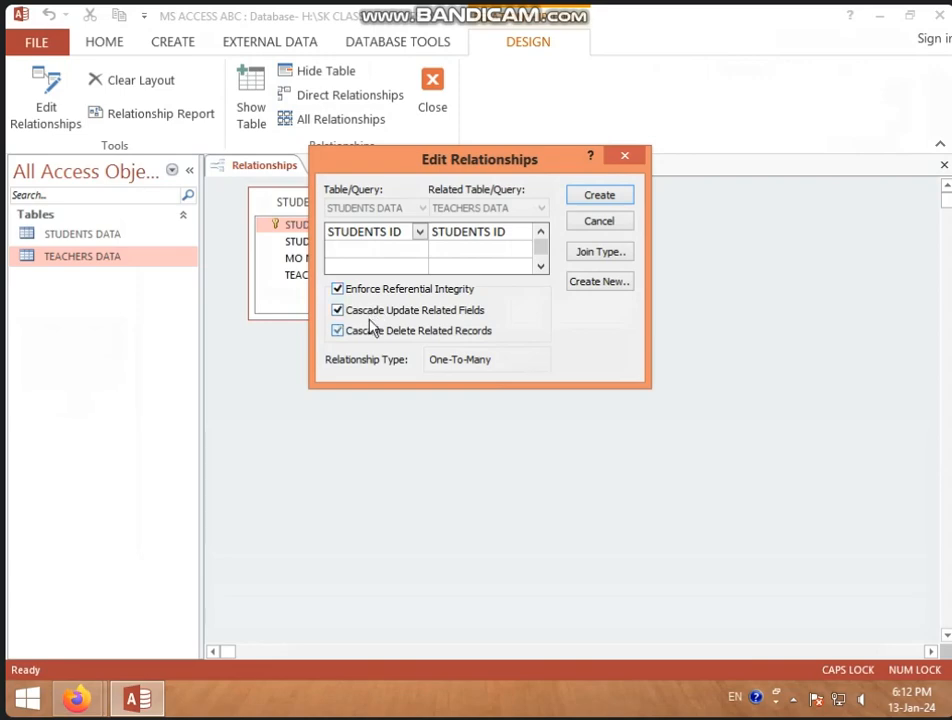
pyautogui.click(604, 202)
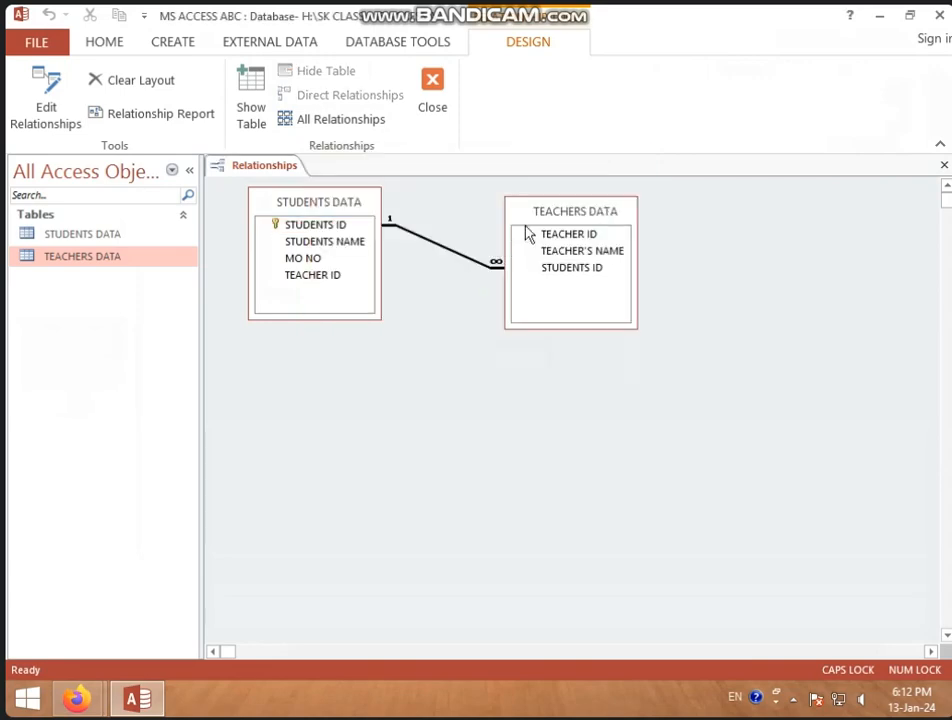
# Move the TEACHERS DATA table farther away from STUDENTS DATA and save the relationships layout
pyautogui.moveTo(540, 226); pyautogui.dragTo(623, 259)
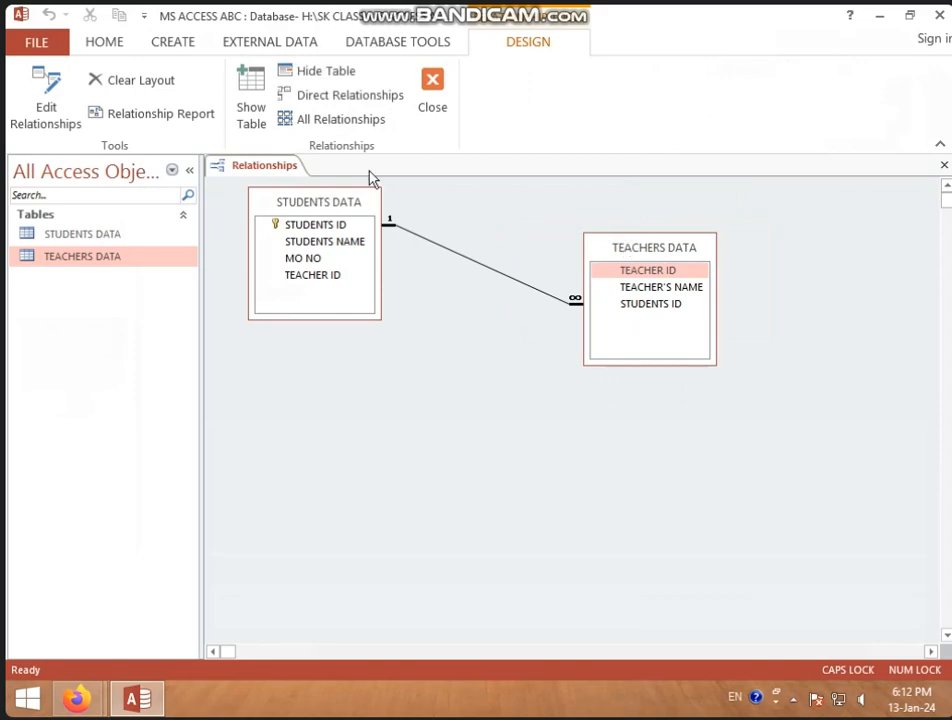
pyautogui.rightClick(288, 168)
pyautogui.click(320, 181)
# Check the related teacher record under the first student in STUDENTS DATA, and close all open objects
pyautogui.doubleClick(133, 238)
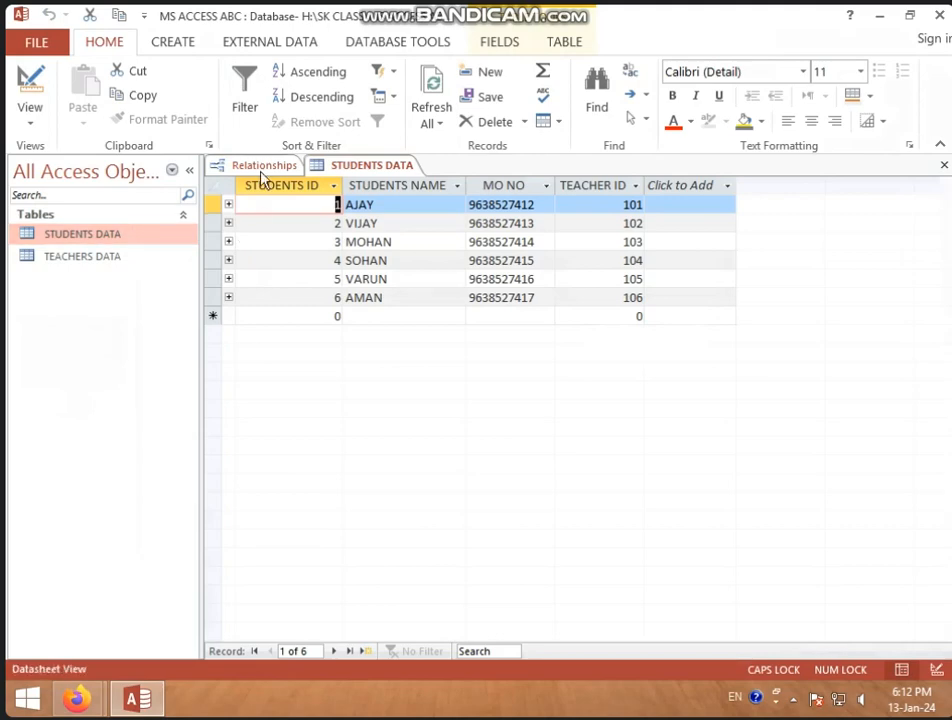
pyautogui.click(228, 205)
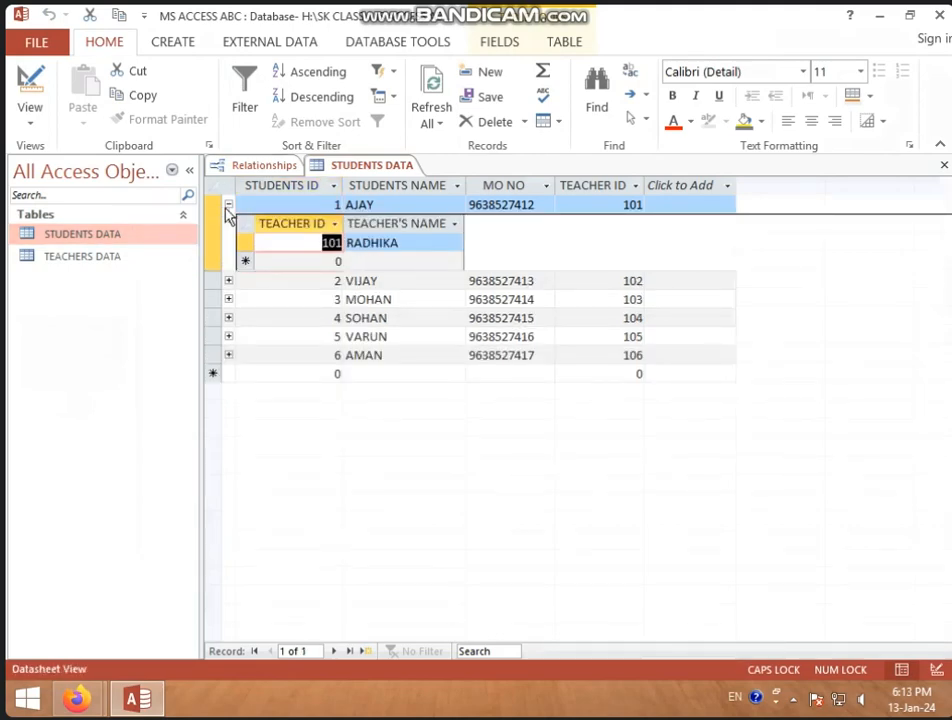
pyautogui.click(227, 206)
pyautogui.rightClick(346, 170)
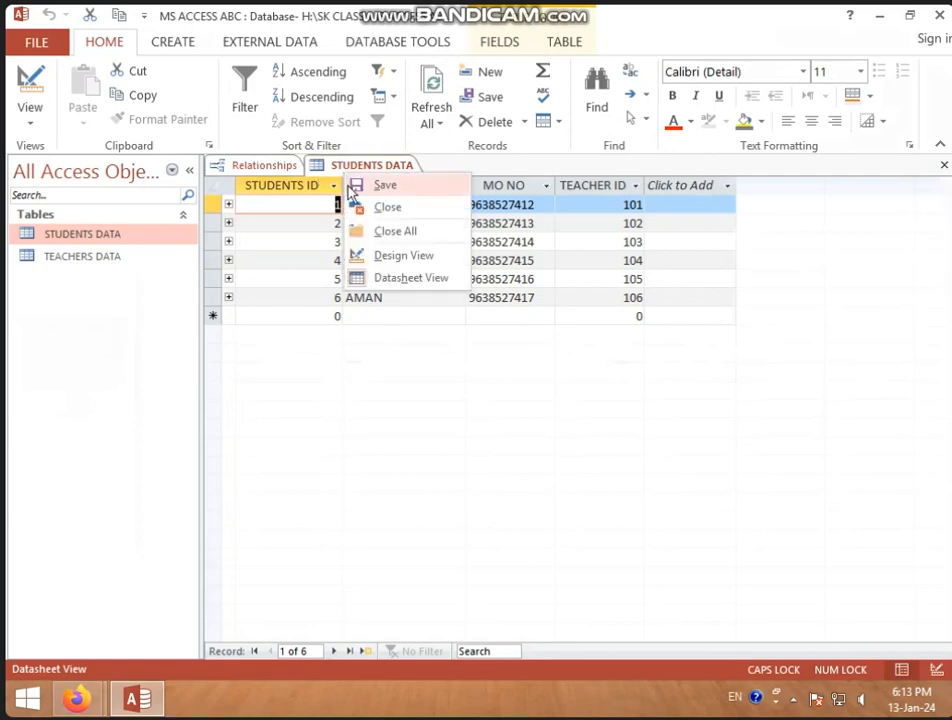
pyautogui.click(385, 231)
# Review the records of the TEACHERS DATA table and close it
pyautogui.doubleClick(155, 258)
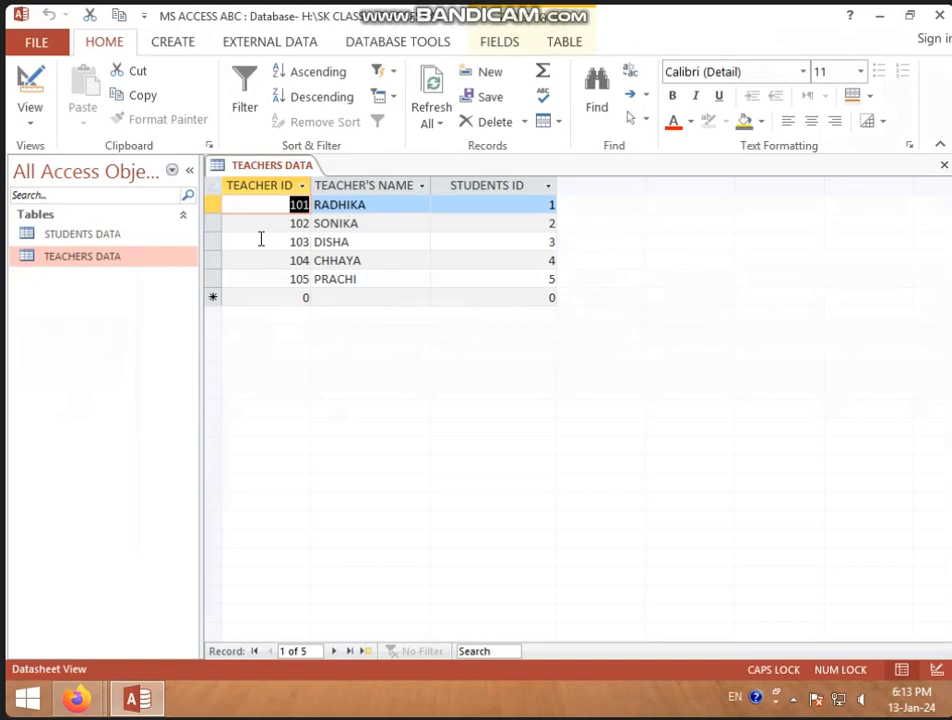
pyautogui.rightClick(289, 167)
pyautogui.click(311, 206)
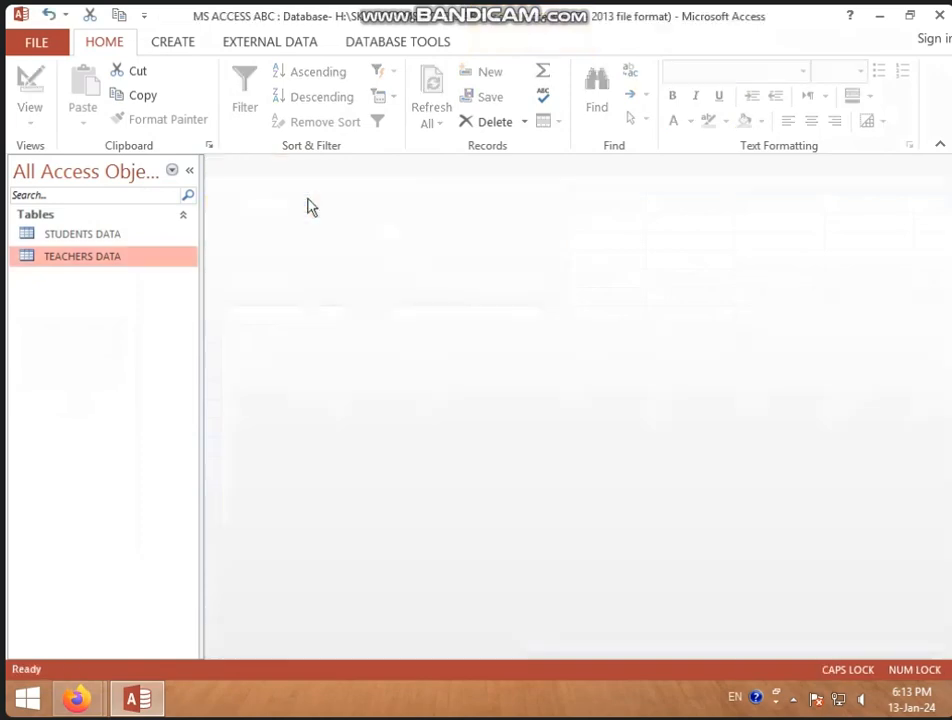
# Delete the relationship between STUDENTS DATA and TEACHERS DATA from the relationships layout and close the layout
pyautogui.click(375, 45)
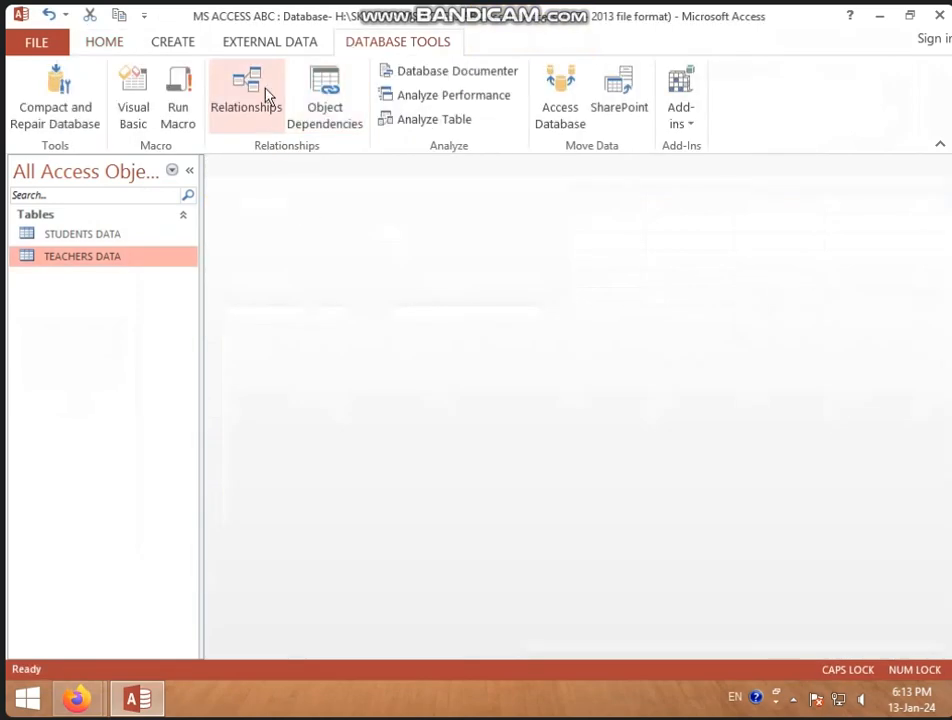
pyautogui.click(266, 92)
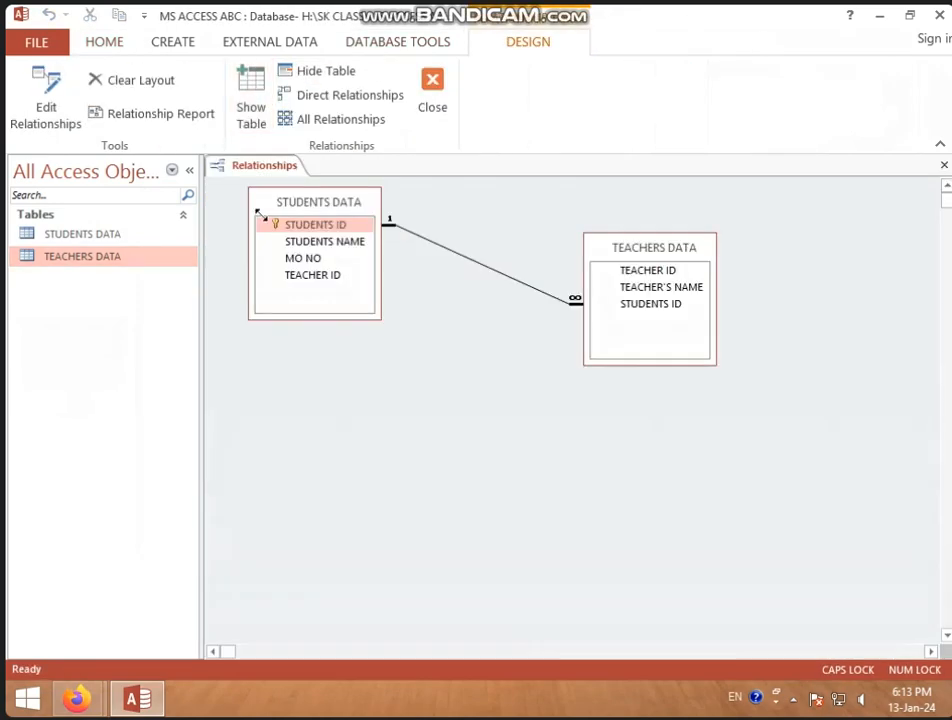
pyautogui.rightClick(490, 272)
pyautogui.click(540, 298)
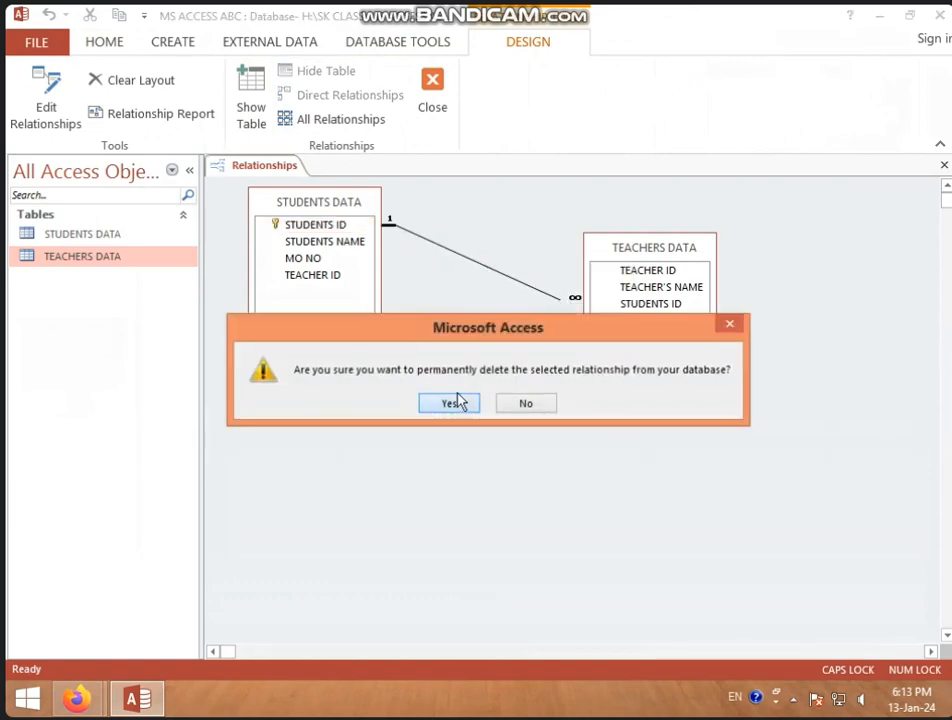
pyautogui.click(452, 402)
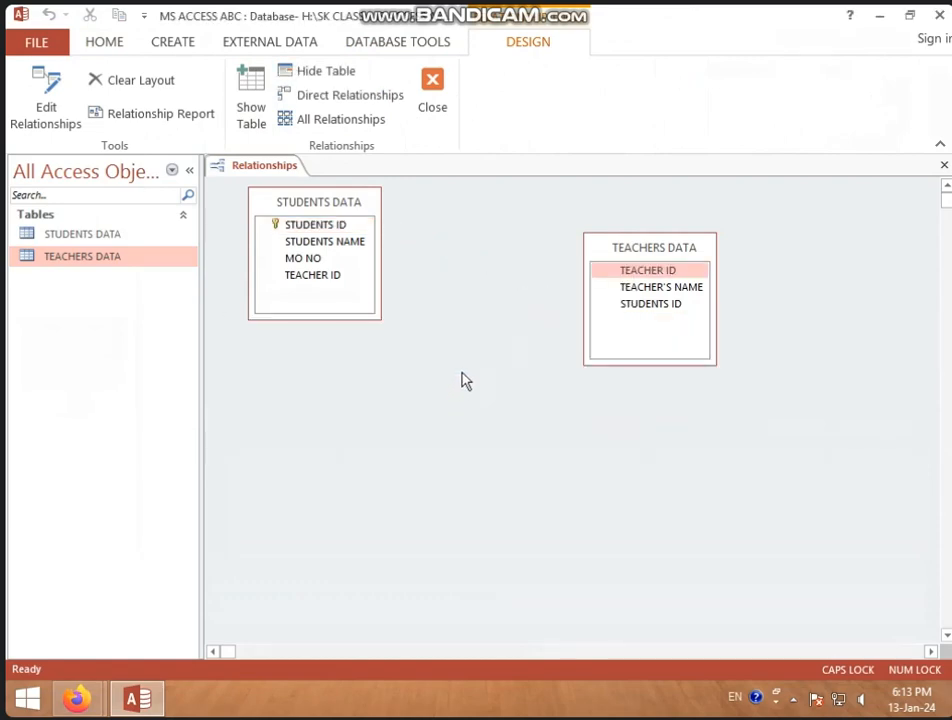
pyautogui.rightClick(262, 172)
pyautogui.click(280, 202)
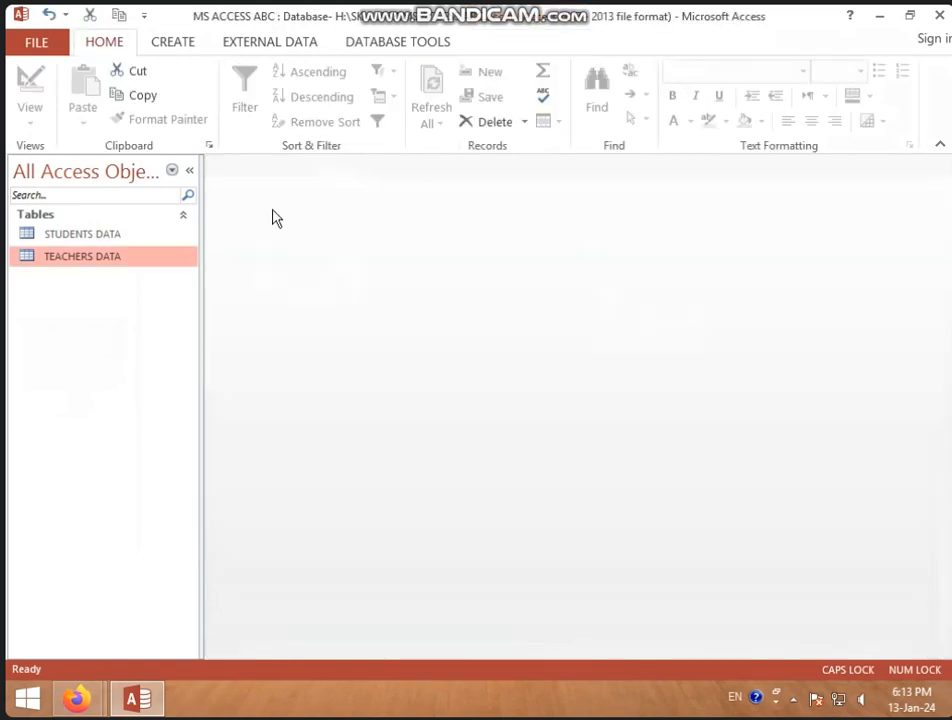
# Compare the fields and records of the STUDENTS DATA and TEACHERS DATA tables, especially their ID columns, and close both tables
pyautogui.doubleClick(160, 238)
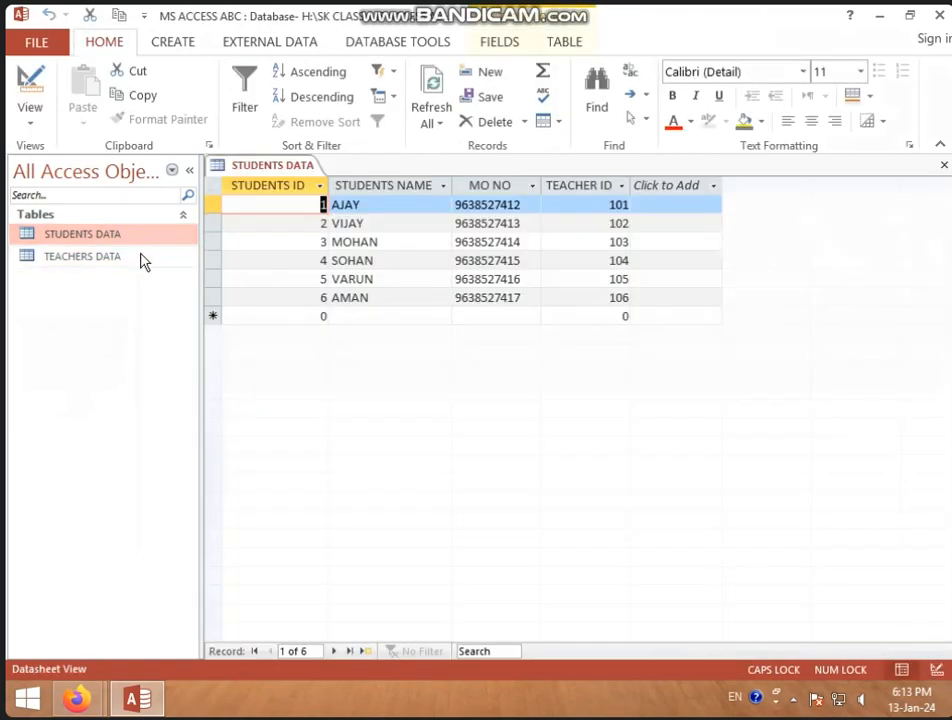
pyautogui.doubleClick(140, 259)
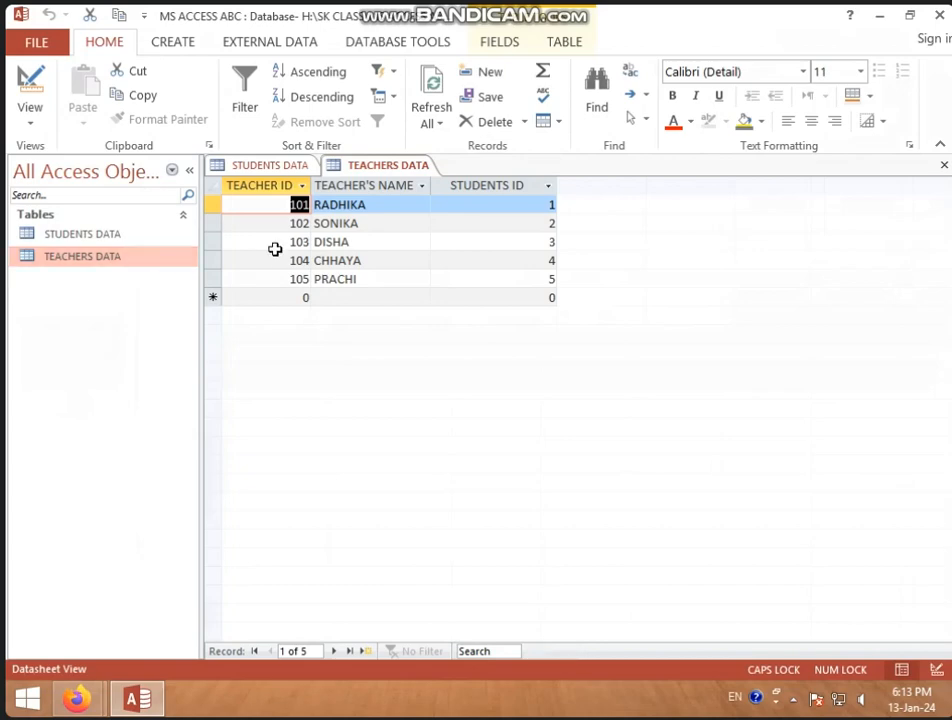
pyautogui.click(303, 168)
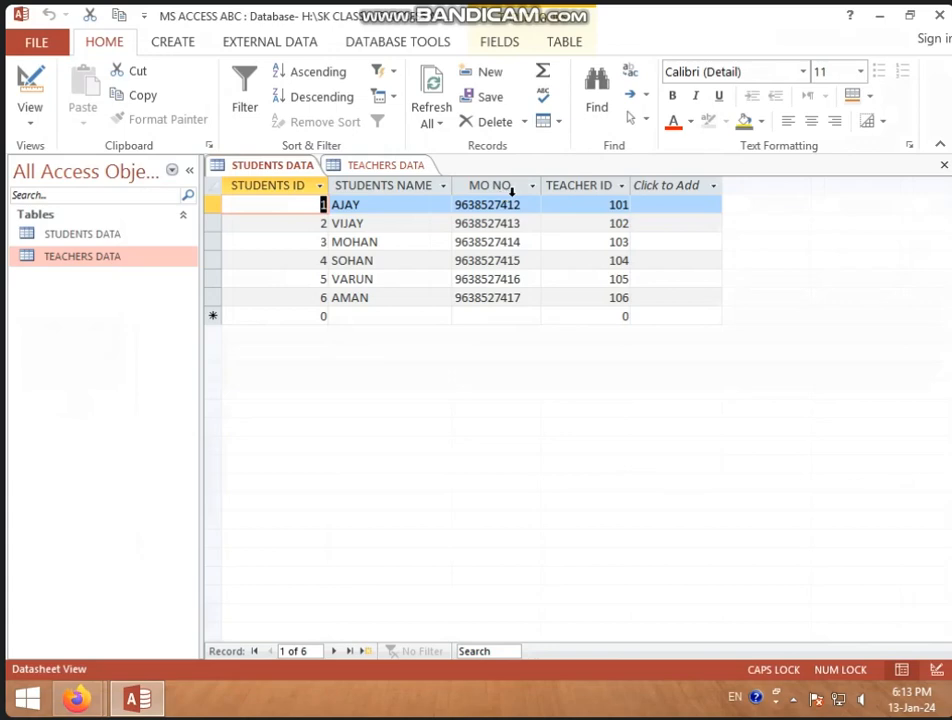
pyautogui.click(382, 166)
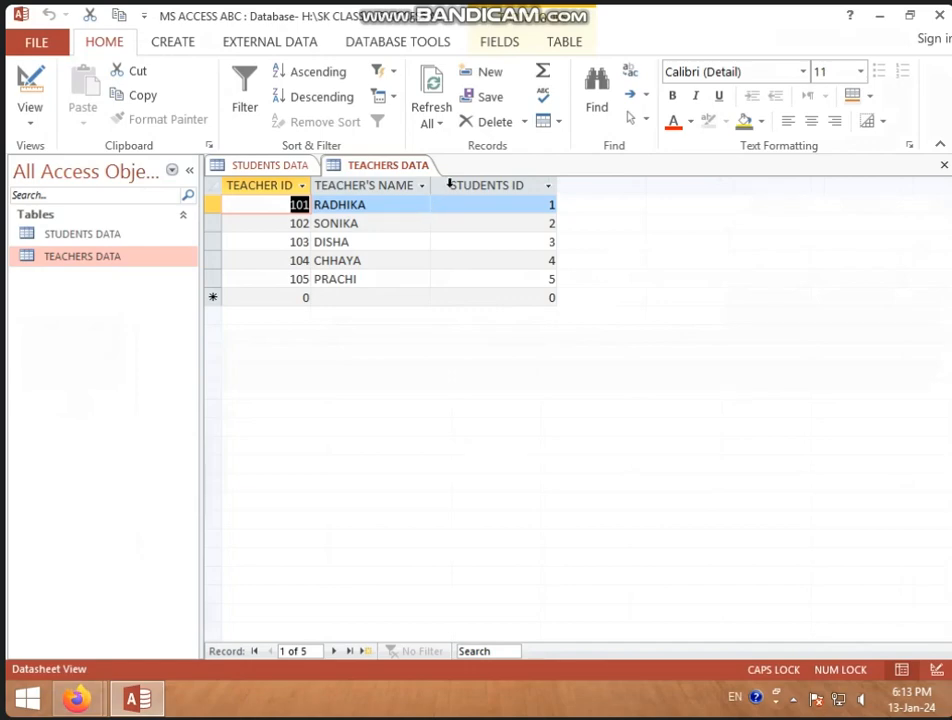
pyautogui.click(518, 185)
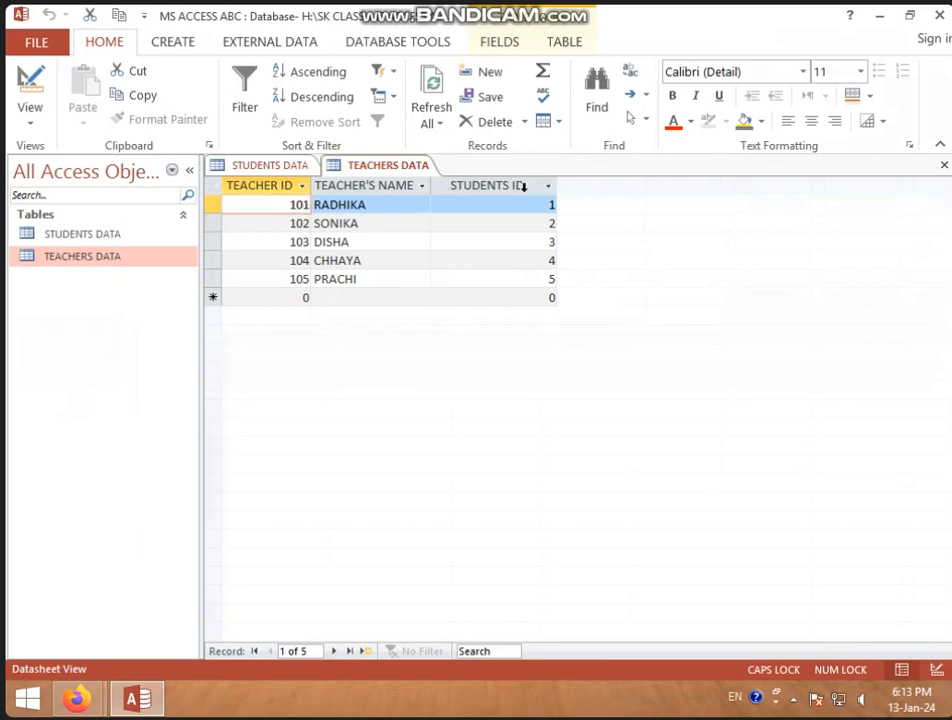
pyautogui.click(293, 167)
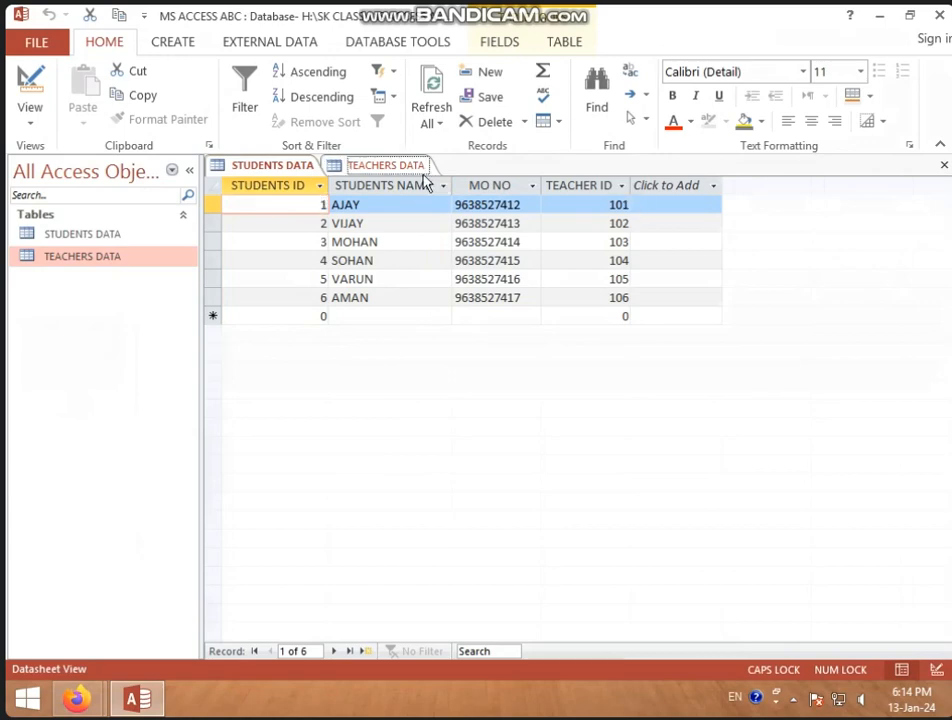
pyautogui.click(388, 166)
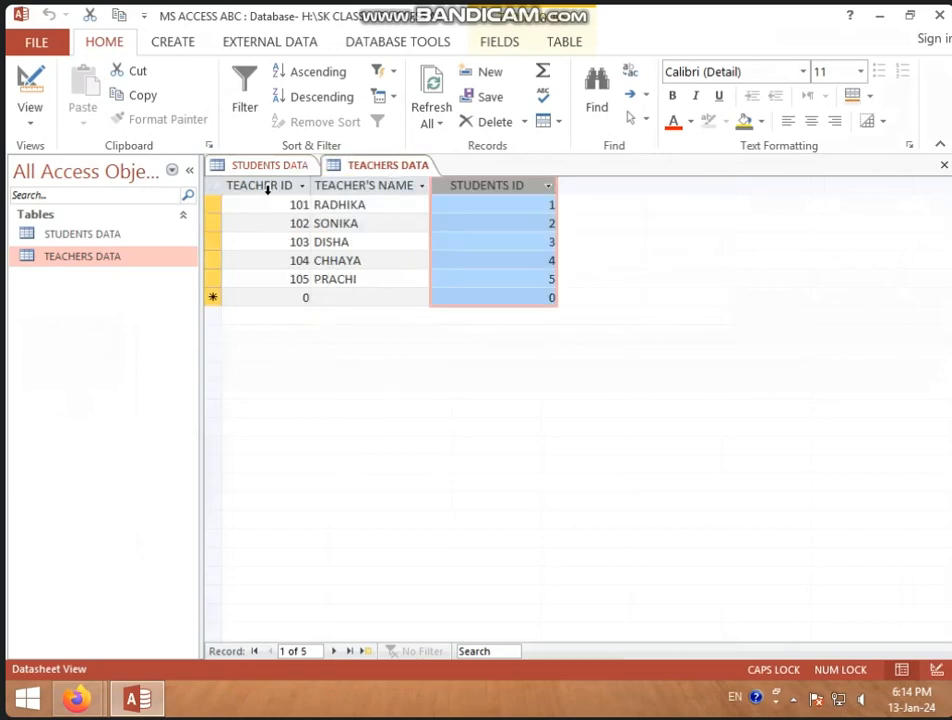
pyautogui.rightClick(284, 166)
pyautogui.click(314, 222)
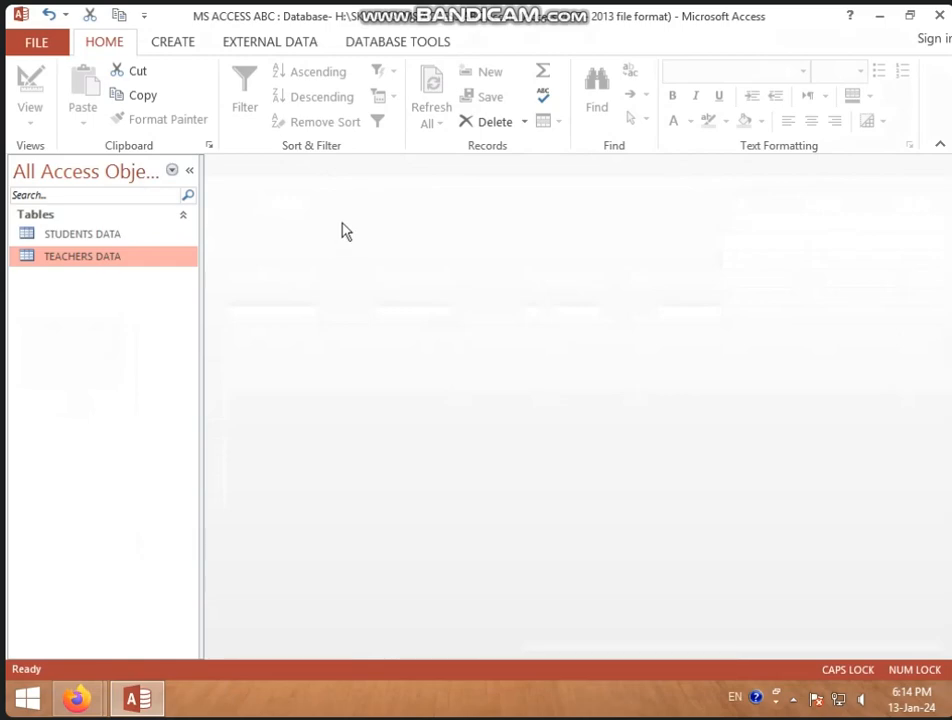
# Create a new table in Design View and define its first field as STUDENTS ID with the Number data type
pyautogui.click(175, 50)
pyautogui.click(150, 108)
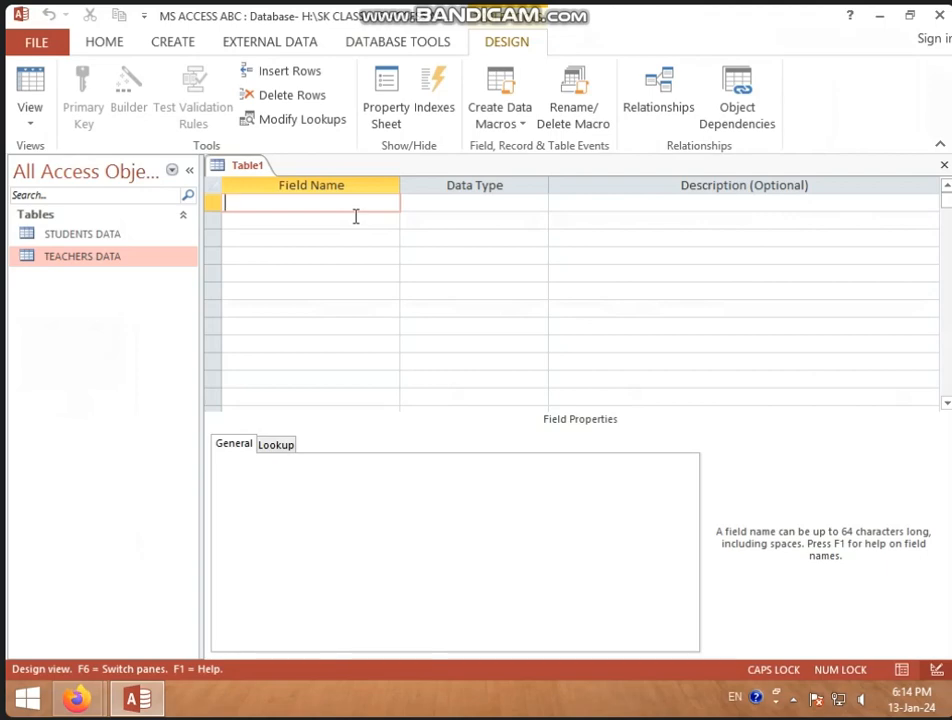
pyautogui.write('STUDENTS ')
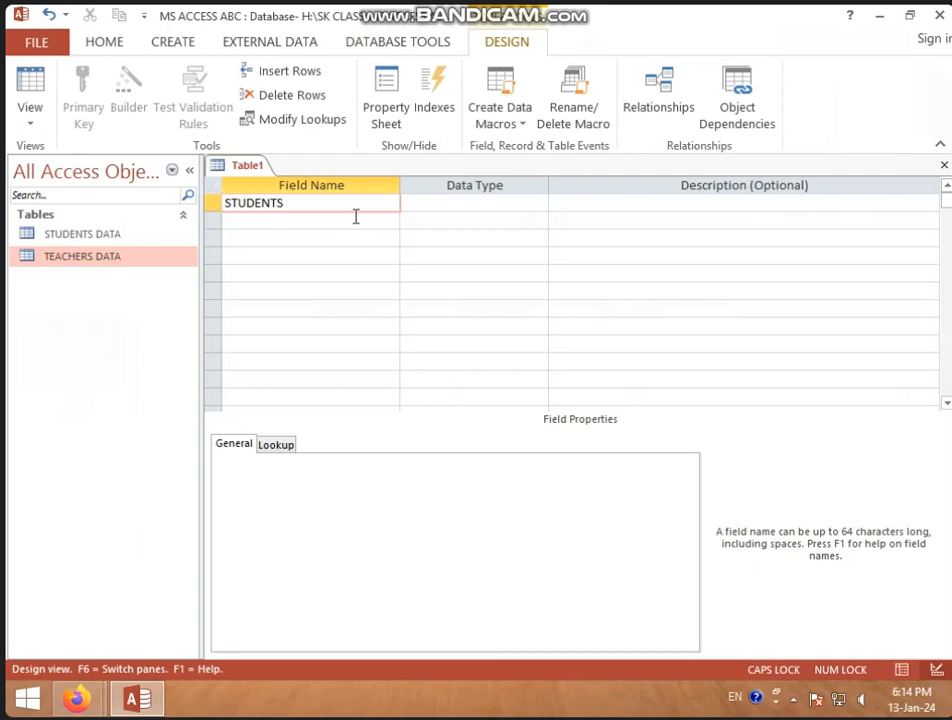
pyautogui.write('ID')
pyautogui.press('Return')
pyautogui.write('N')
pyautogui.press('Return')
# Add a second field named TEACHER ID with the Number data type to the new table
pyautogui.press('Return')
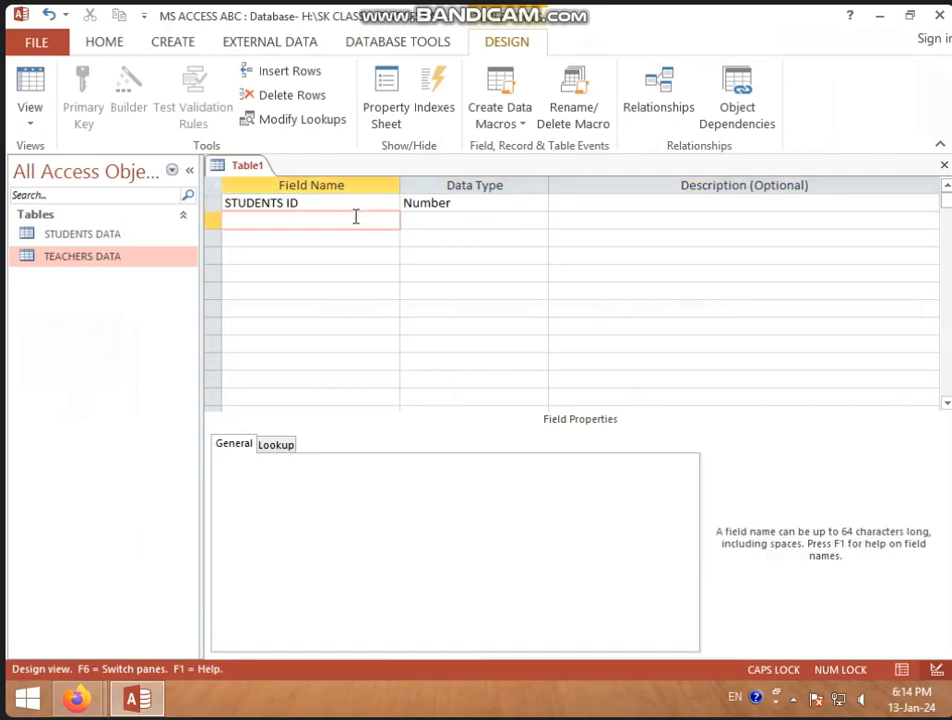
pyautogui.write('TEACHER ID')
pyautogui.press('Return')
pyautogui.write('Number')
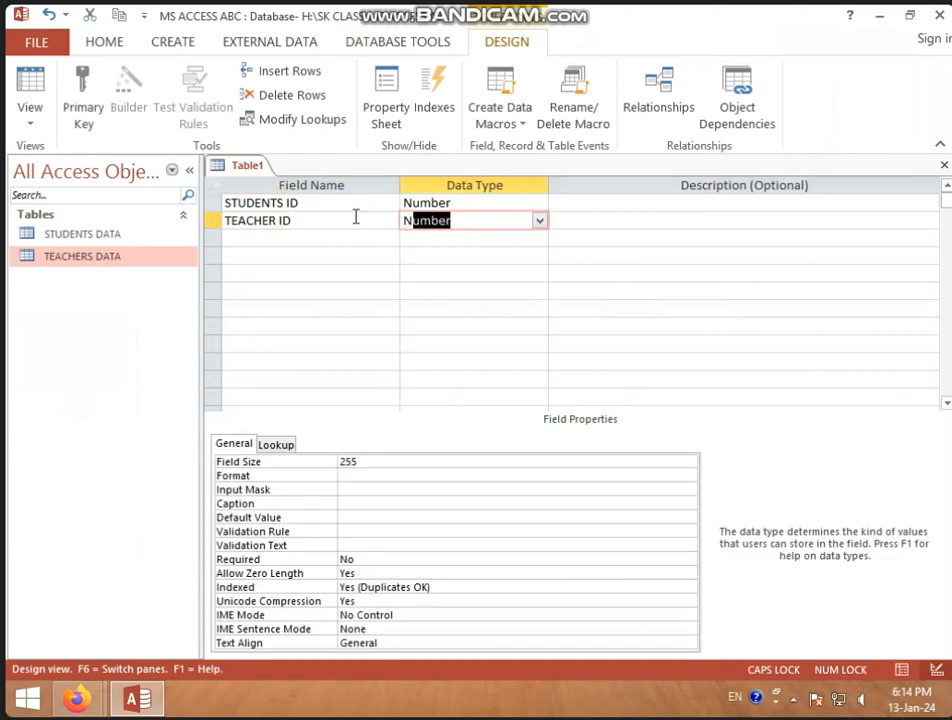
pyautogui.press('Return')
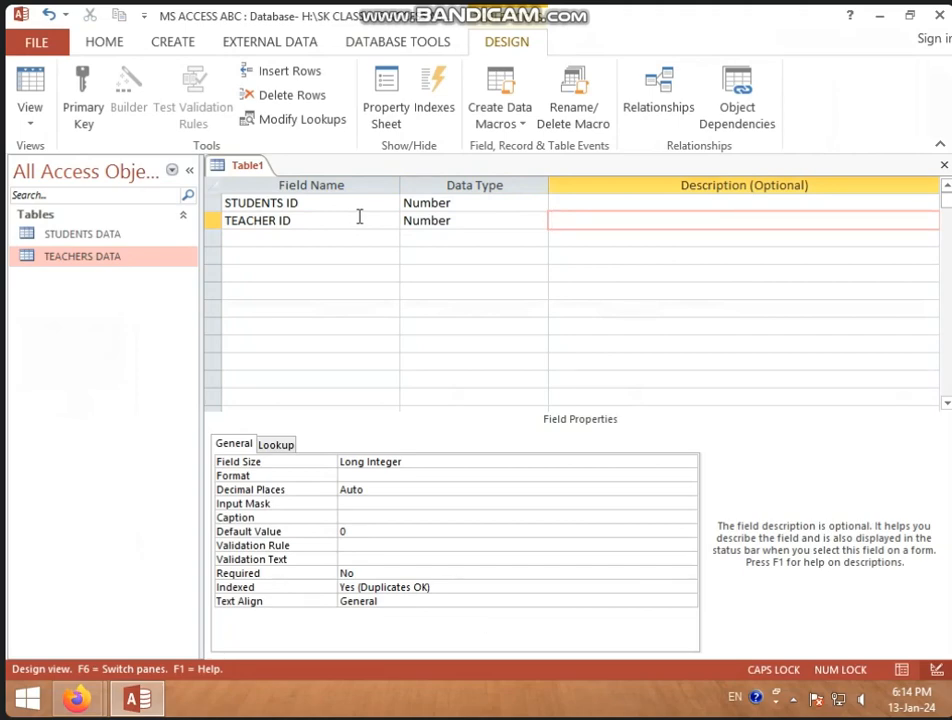
# Save the new table as Table1 without creating a primary key
pyautogui.rightClick(252, 167)
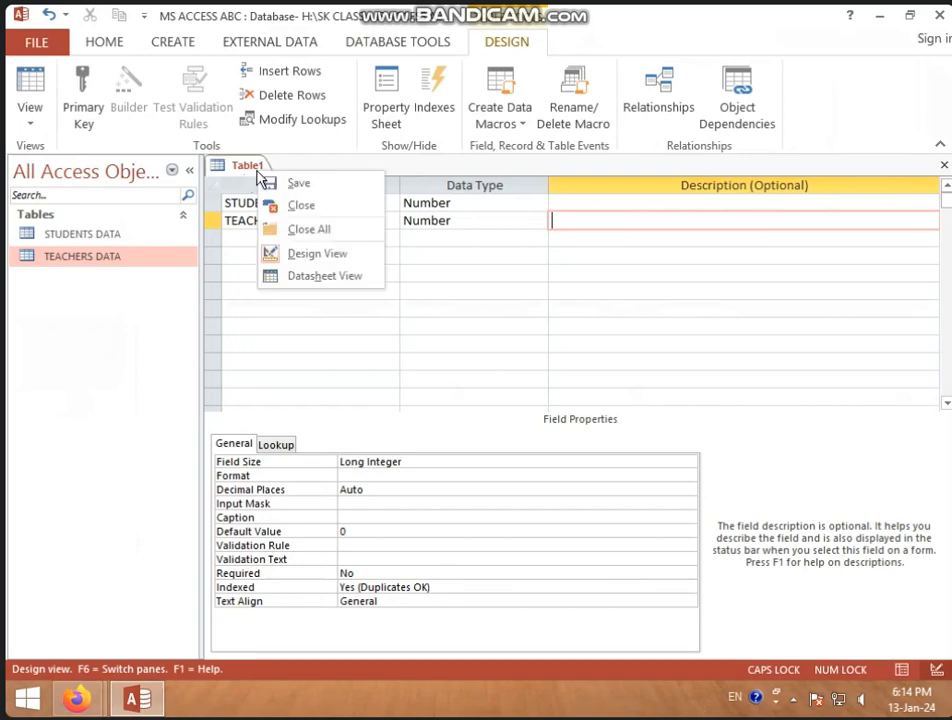
pyautogui.click(294, 185)
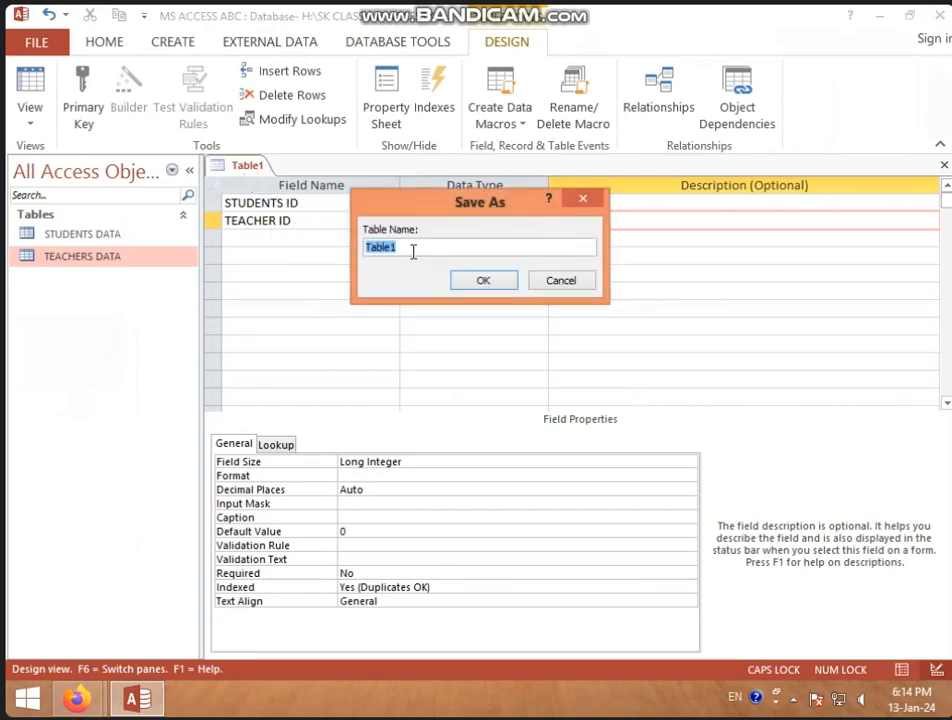
pyautogui.click(492, 284)
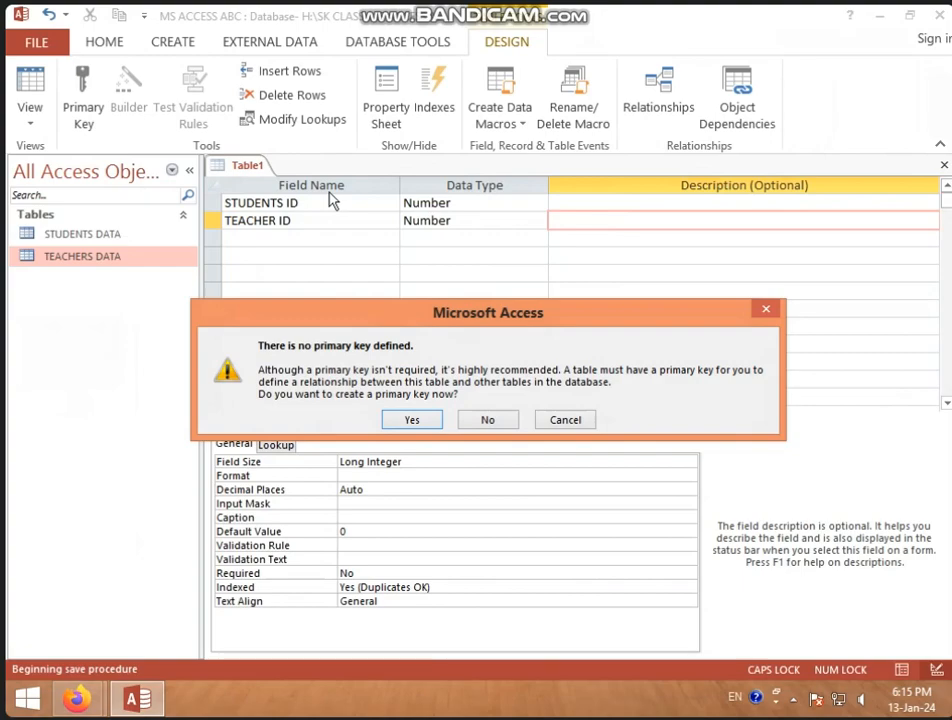
pyautogui.click(500, 424)
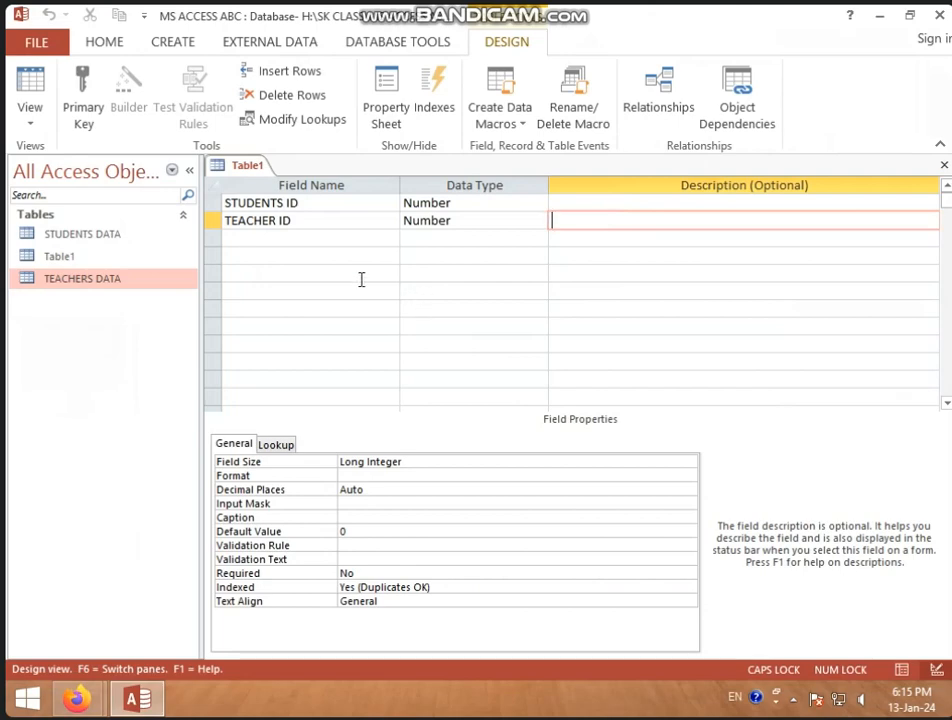
# Switch Table1 to Datasheet View and widen the STUDENTS ID column until its full heading fits
pyautogui.rightClick(247, 163)
pyautogui.click(260, 173)
pyautogui.rightClick(247, 172)
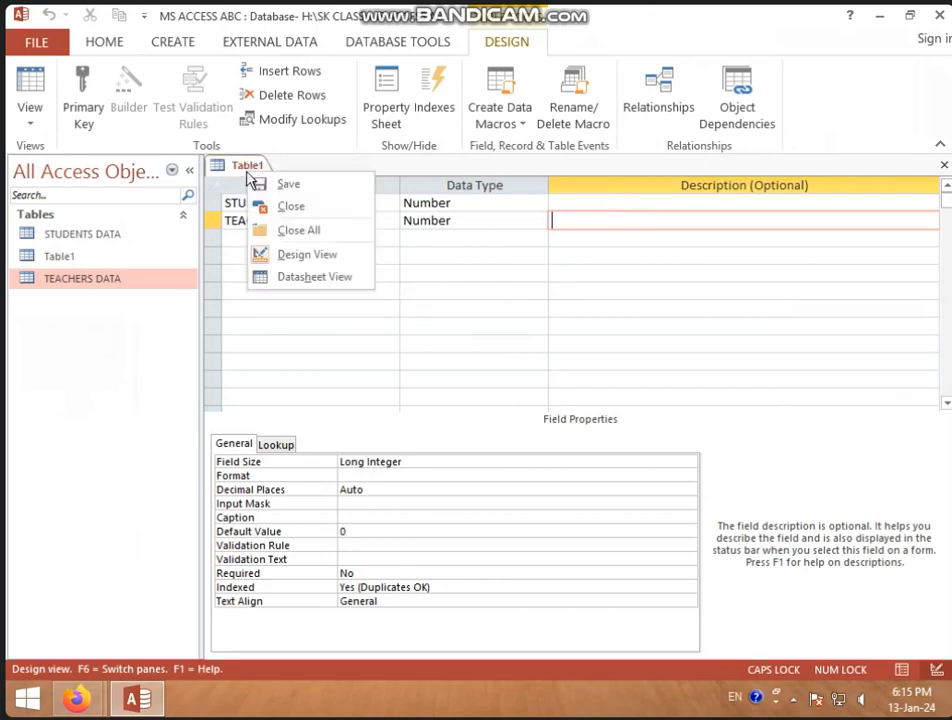
pyautogui.click(297, 277)
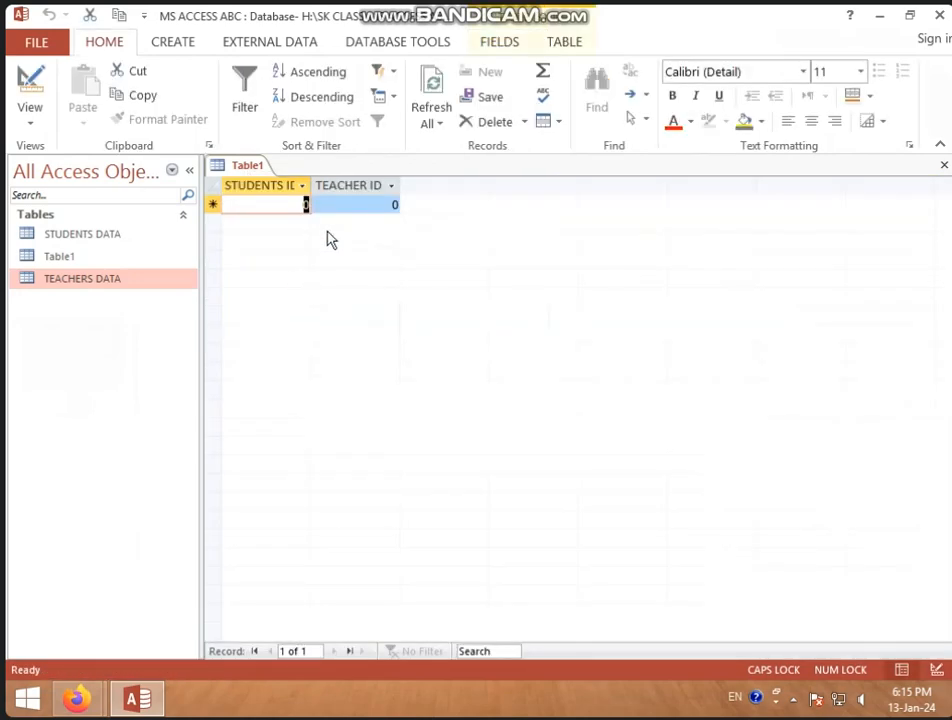
pyautogui.moveTo(311, 189); pyautogui.dragTo(321, 191)
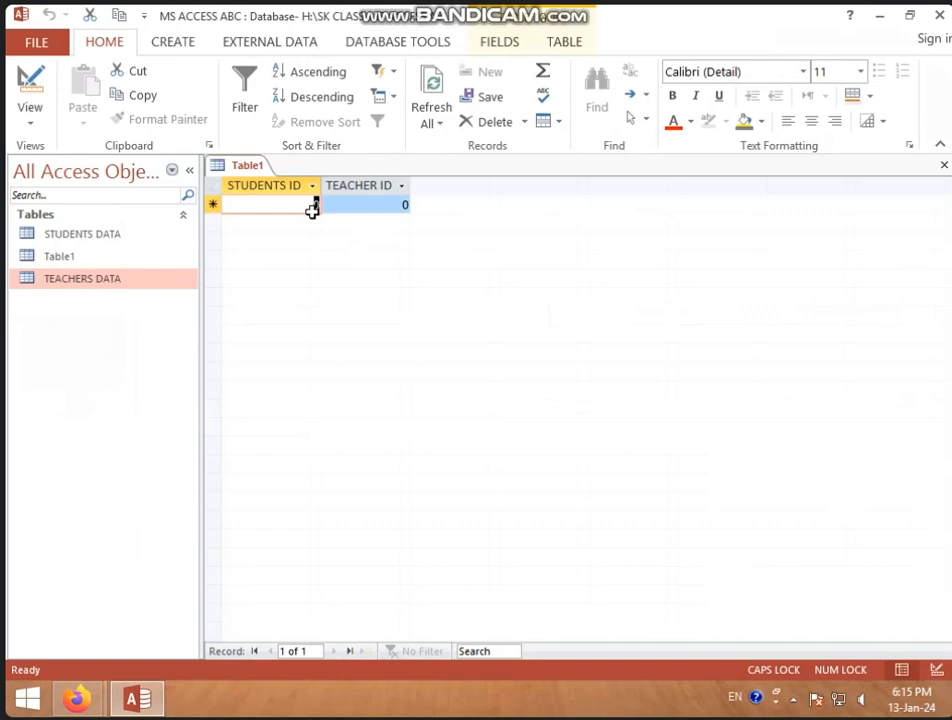
# Enter three Table1 records pairing STUDENTS ID 1 with TEACHER ID 102, 2 with 101, and 3 with 101
pyautogui.write('1')
pyautogui.press('Tab')
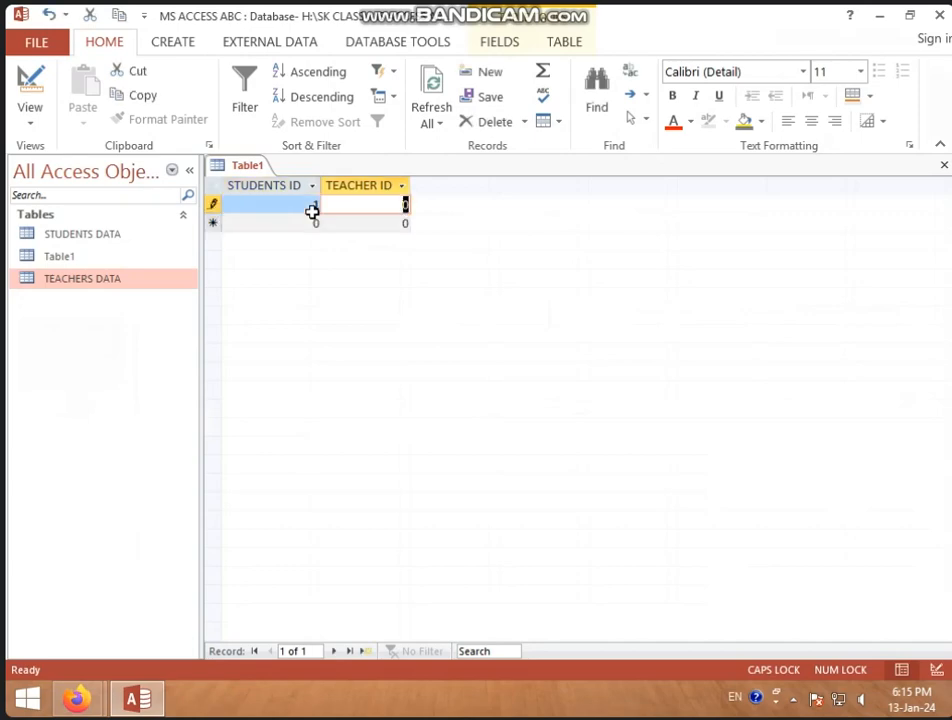
pyautogui.write('102')
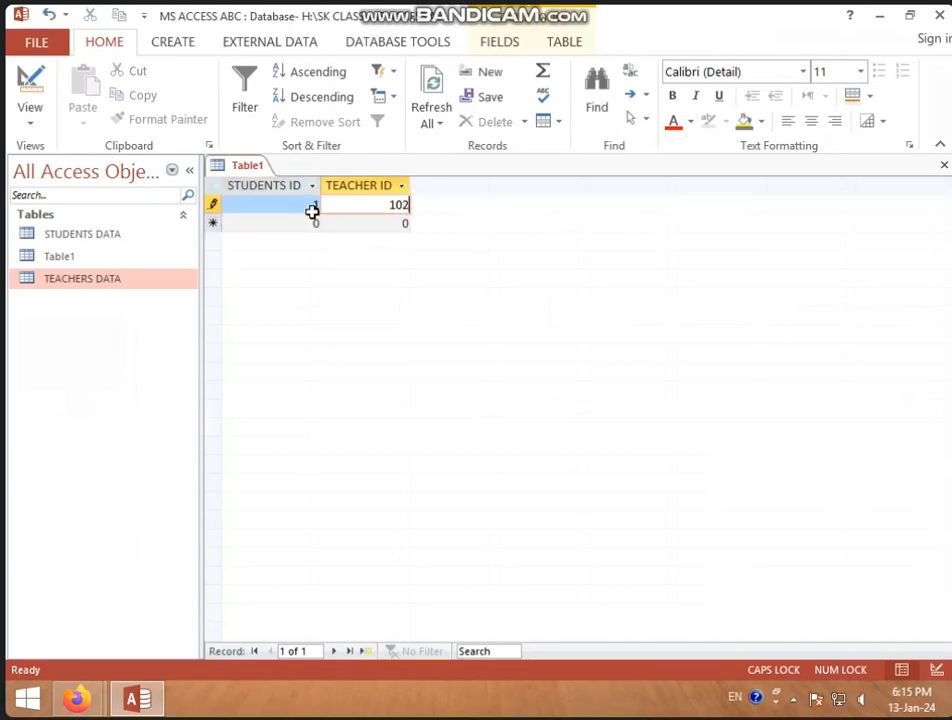
pyautogui.press('Tab')
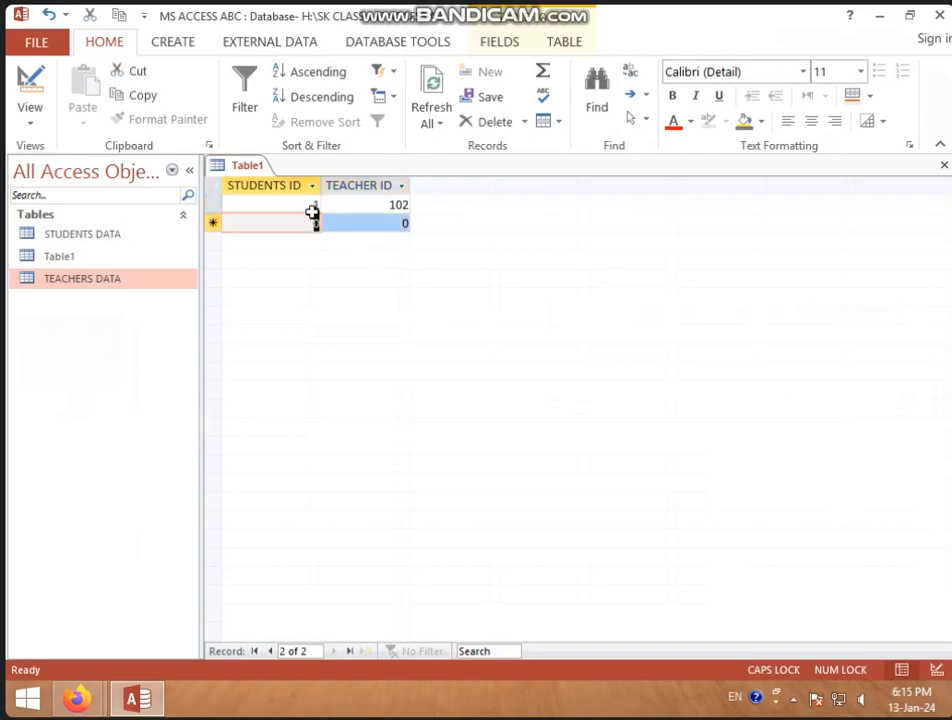
pyautogui.write('2')
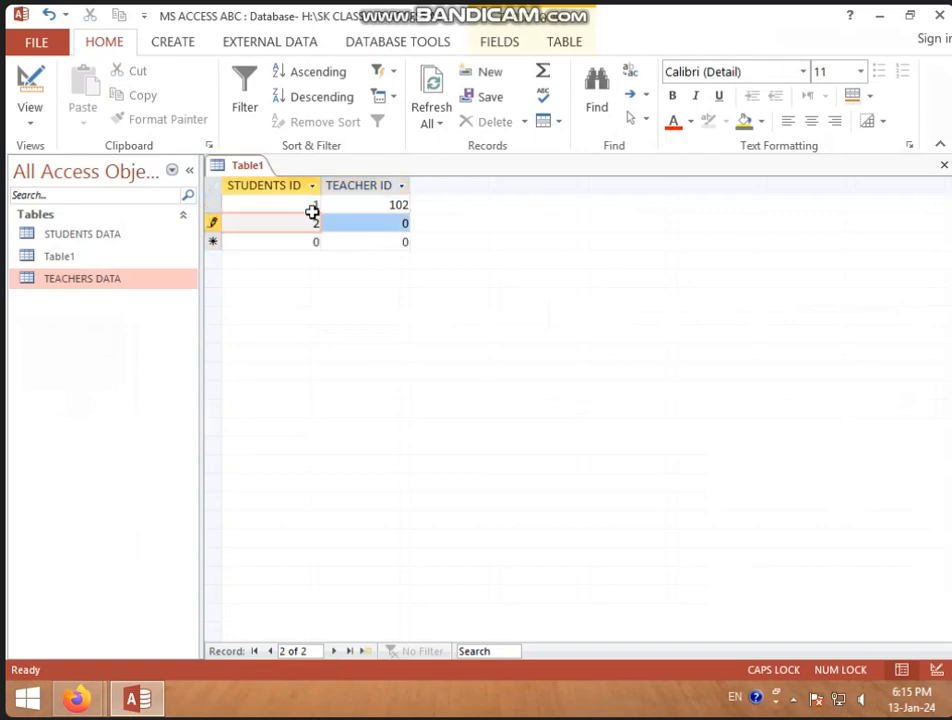
pyautogui.press('Tab')
pyautogui.write('101')
pyautogui.press('Tab')
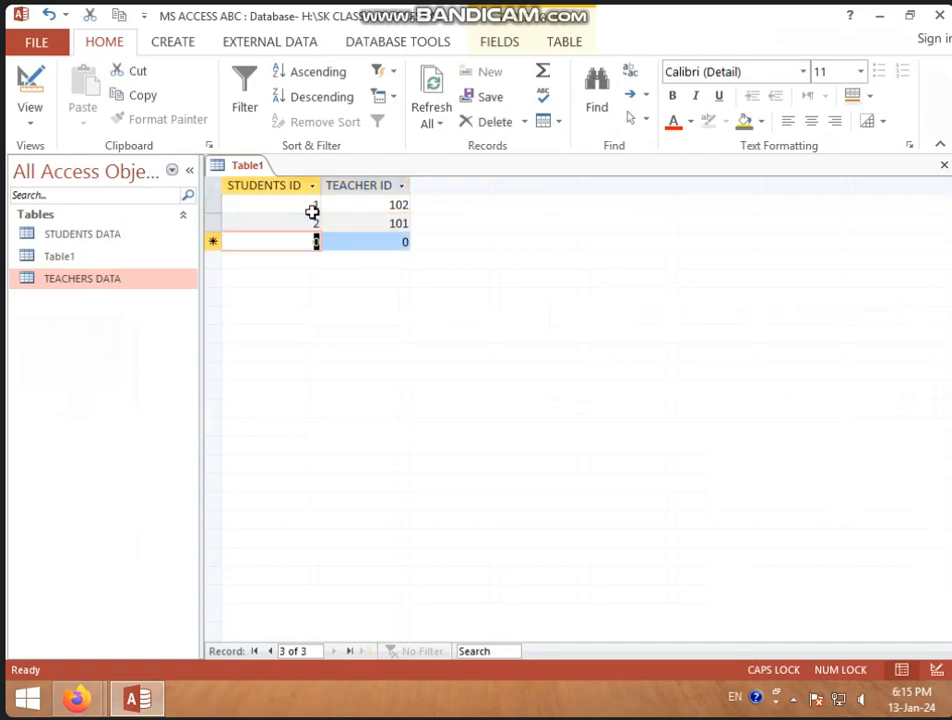
pyautogui.write('3')
pyautogui.press('Tab')
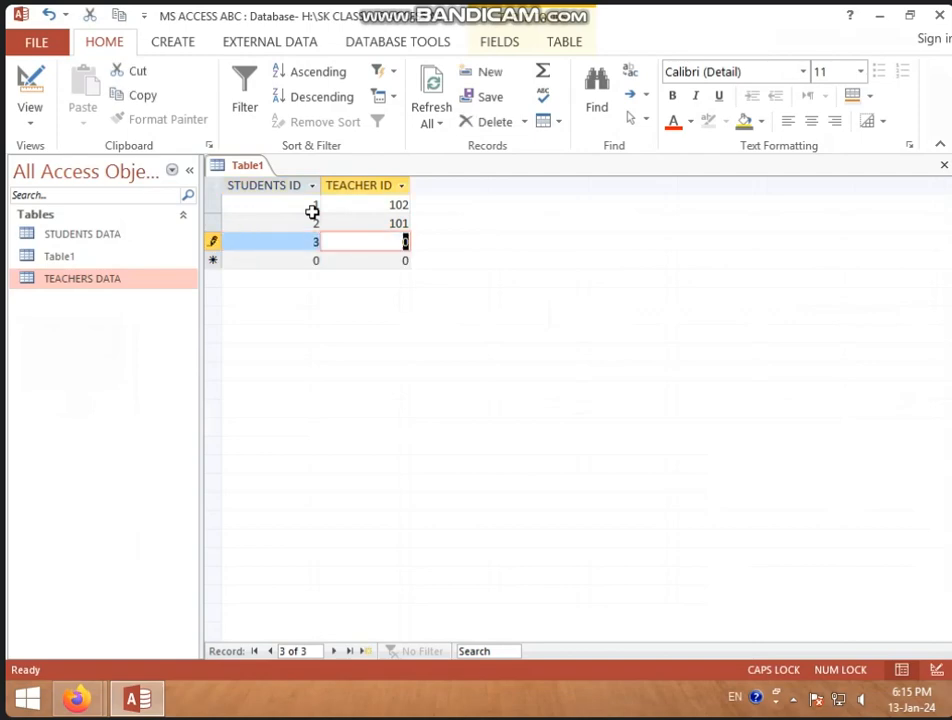
pyautogui.write('101')
pyautogui.press('Tab')
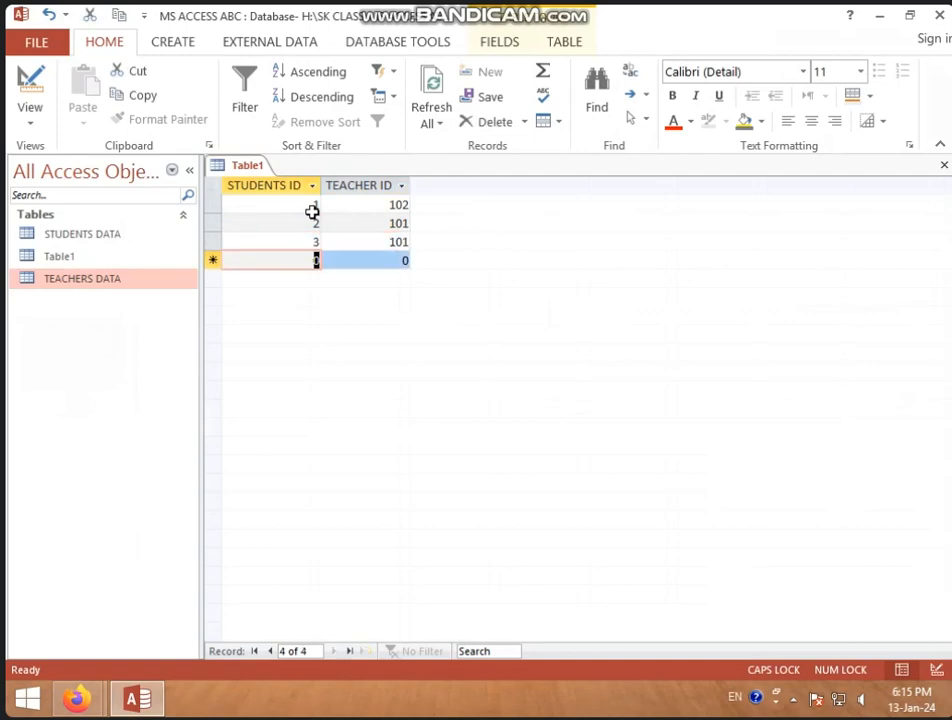
# Add a fourth Table1 record pairing STUDENTS ID 1 with TEACHER ID 102
pyautogui.write('1')
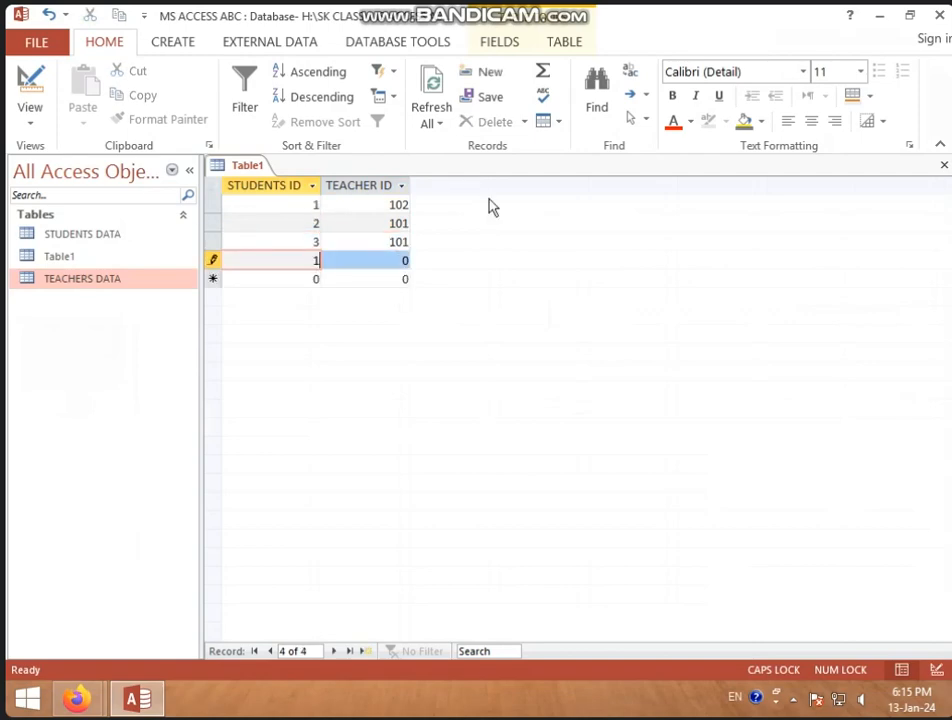
pyautogui.press('Tab')
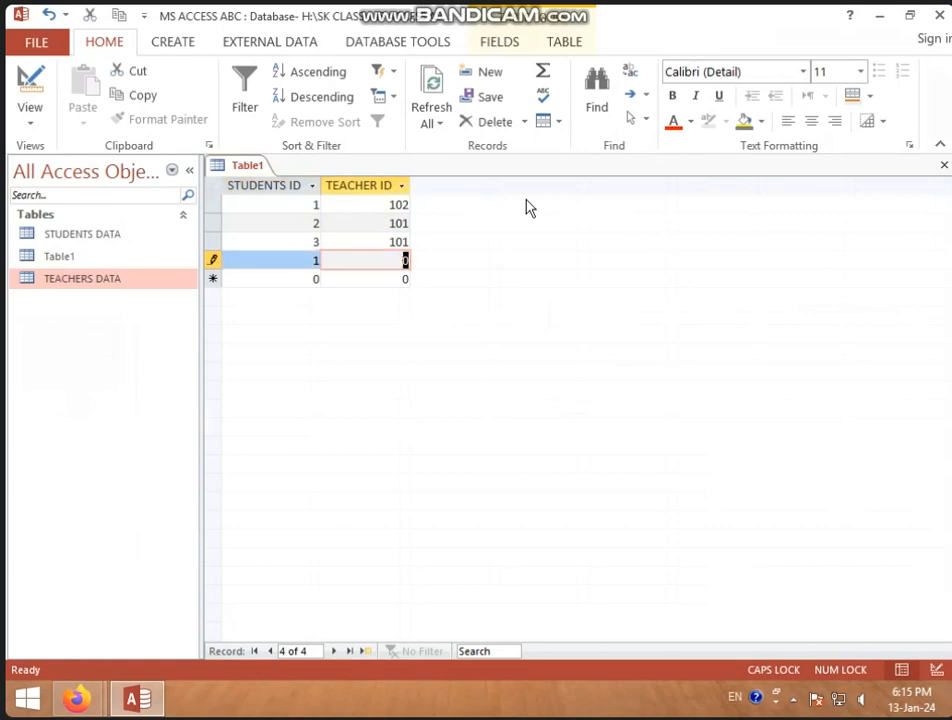
pyautogui.write('10')
pyautogui.press('BackSpace')
pyautogui.press('BackSpace')
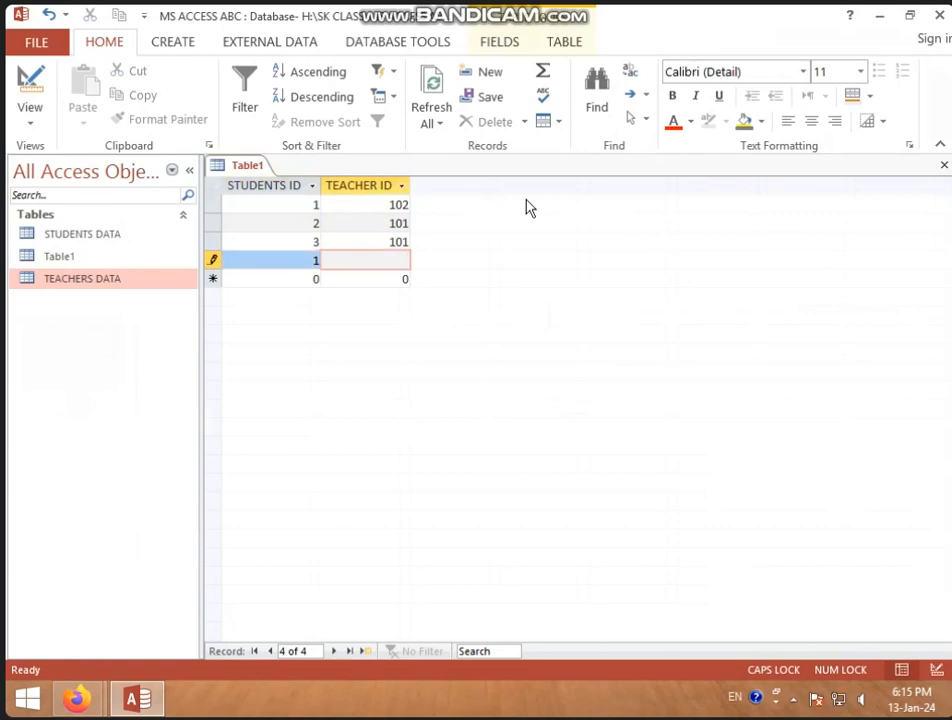
pyautogui.write('102')
pyautogui.press('Tab')
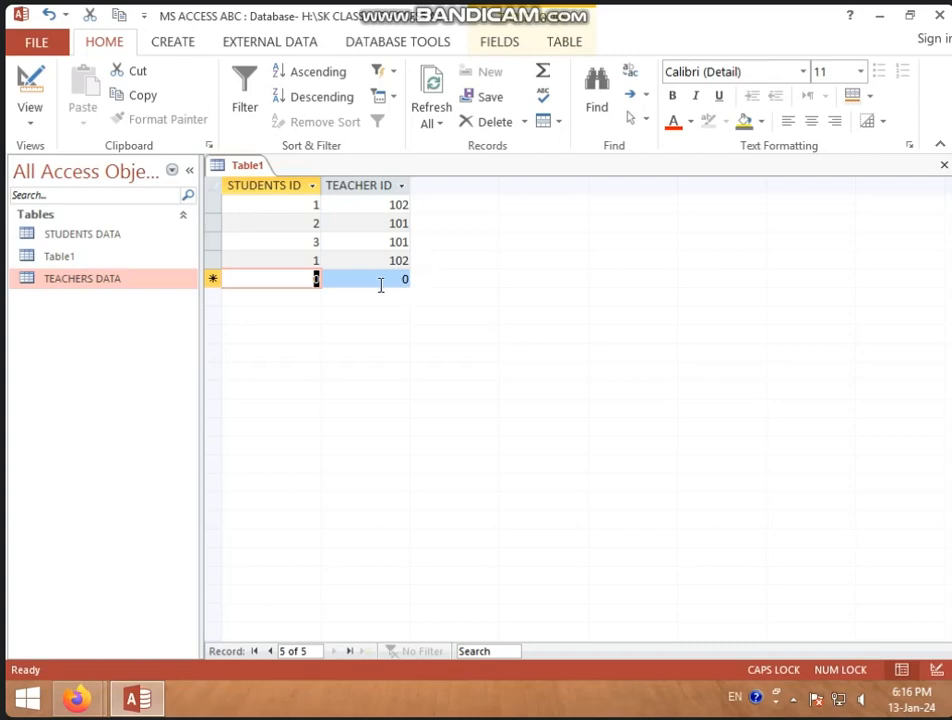
# Add two more Table1 records pairing STUDENTS ID 3 with TEACHER ID 102 and STUDENTS ID 4 with TEACHER ID 103
pyautogui.write('3')
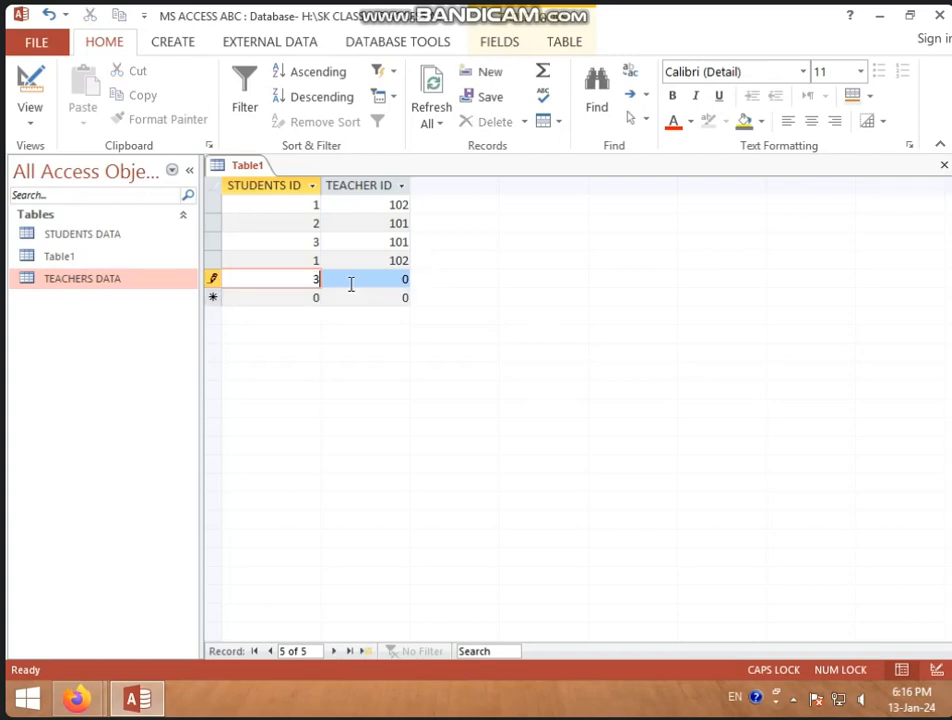
pyautogui.press('Tab')
pyautogui.write('102')
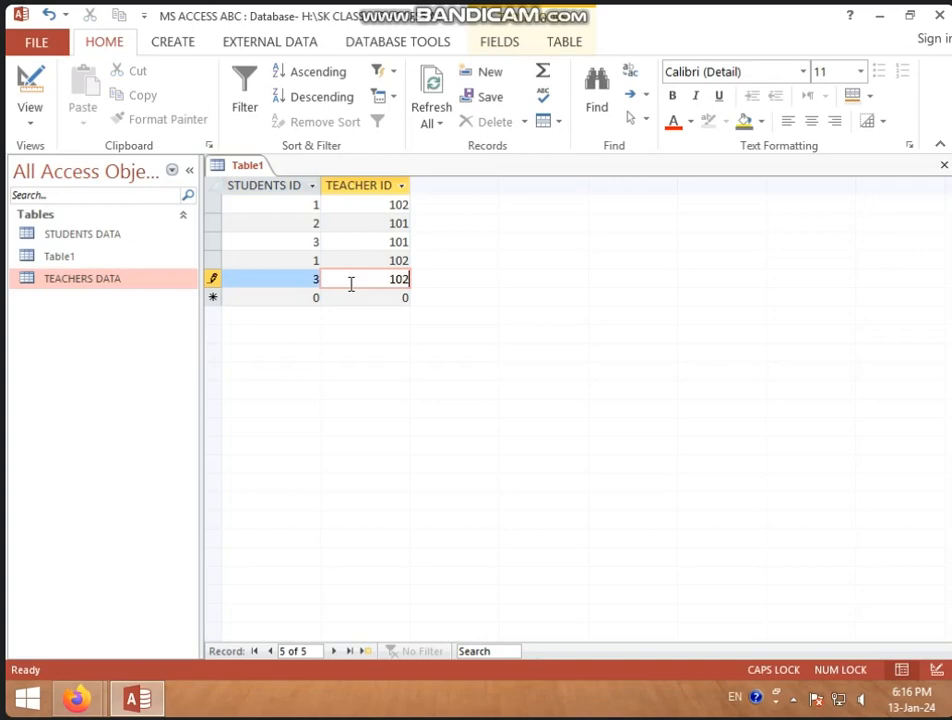
pyautogui.press('Tab')
pyautogui.write('4')
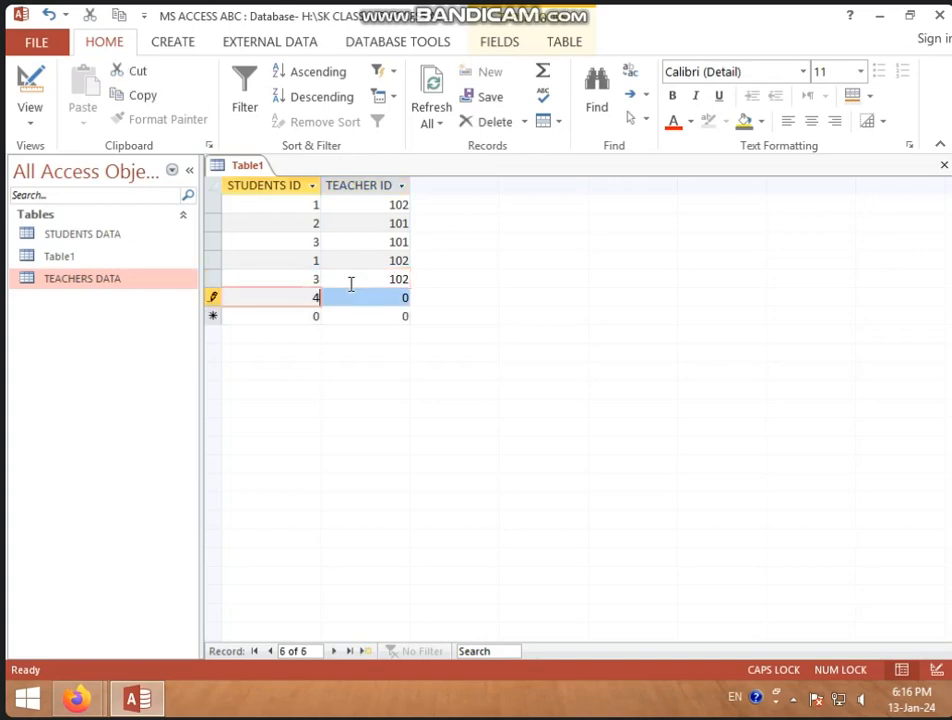
pyautogui.press('Tab')
pyautogui.write('2')
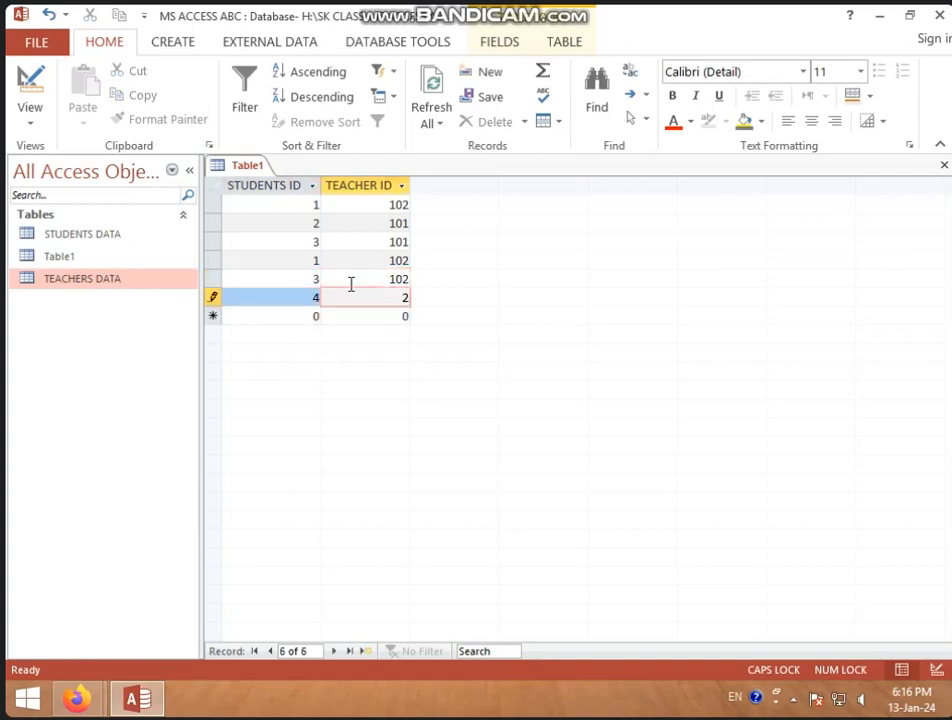
pyautogui.write('01')
pyautogui.press('BackSpace')
pyautogui.press('BackSpace')
pyautogui.press('BackSpace')
pyautogui.write('103')
# Save Table1 with its new records and close it
pyautogui.rightClick(259, 169)
pyautogui.click(290, 182)
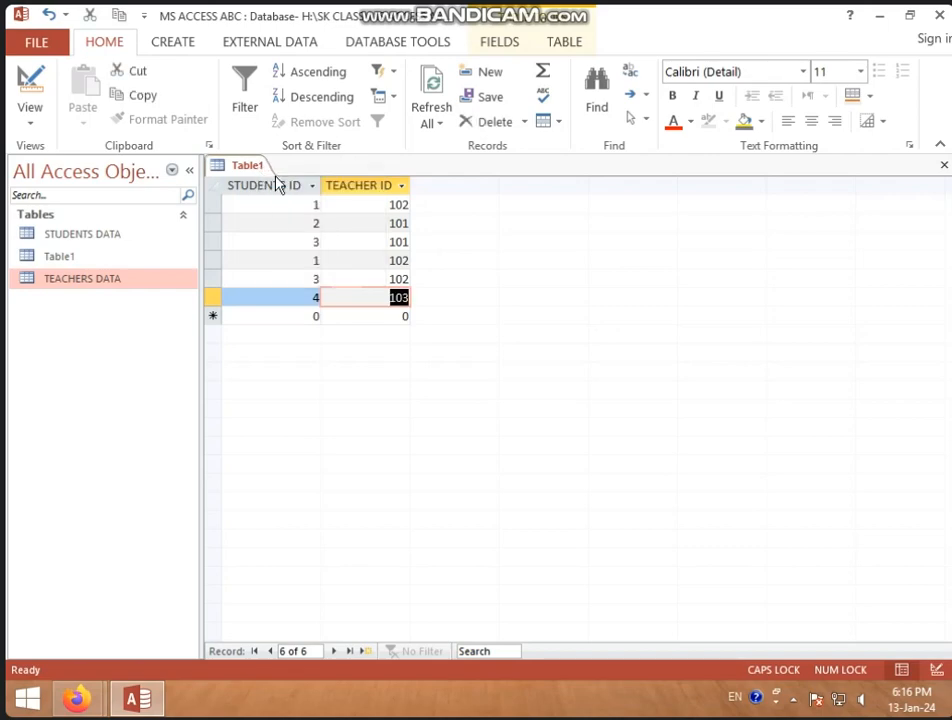
pyautogui.rightClick(263, 170)
pyautogui.click(291, 202)
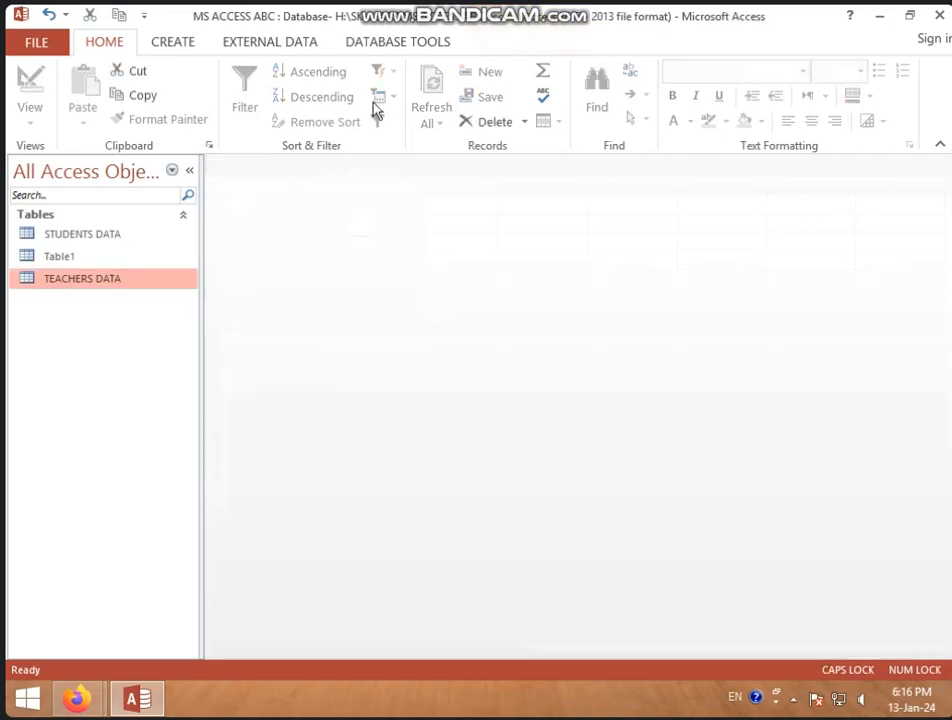
# Open the database relationships layout and add Table1 beside STUDENTS DATA and TEACHERS DATA
pyautogui.click(417, 44)
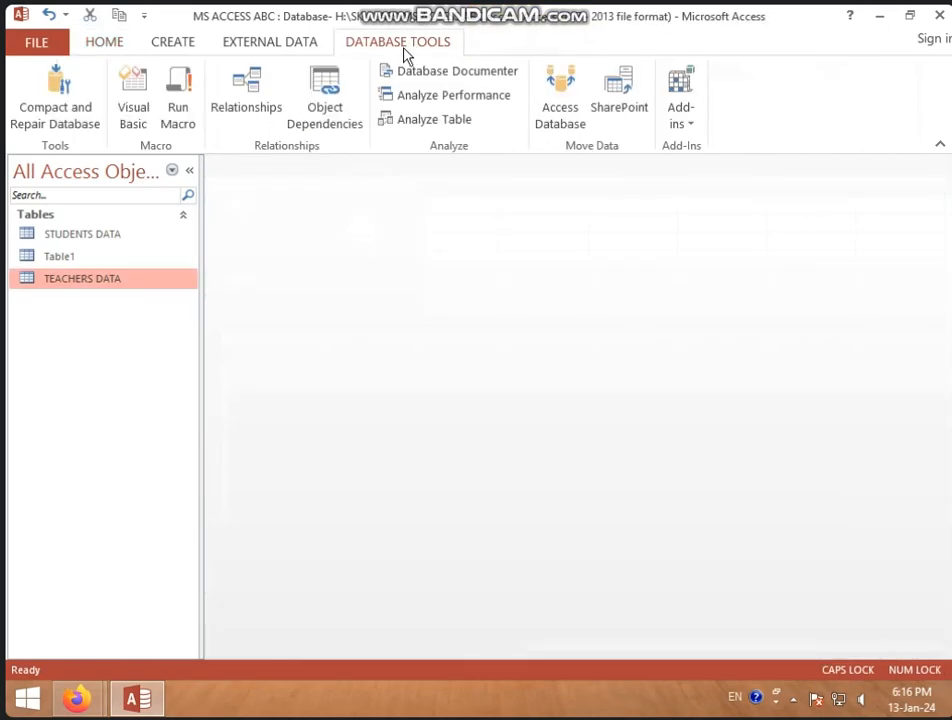
pyautogui.click(249, 108)
pyautogui.moveTo(660, 256); pyautogui.dragTo(537, 224)
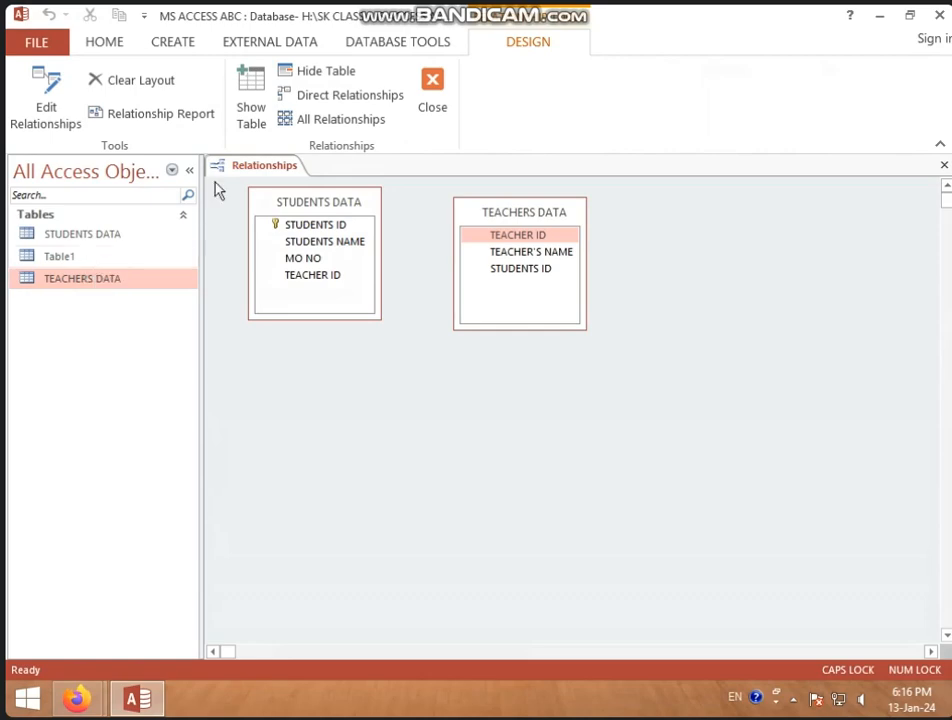
pyautogui.click(255, 120)
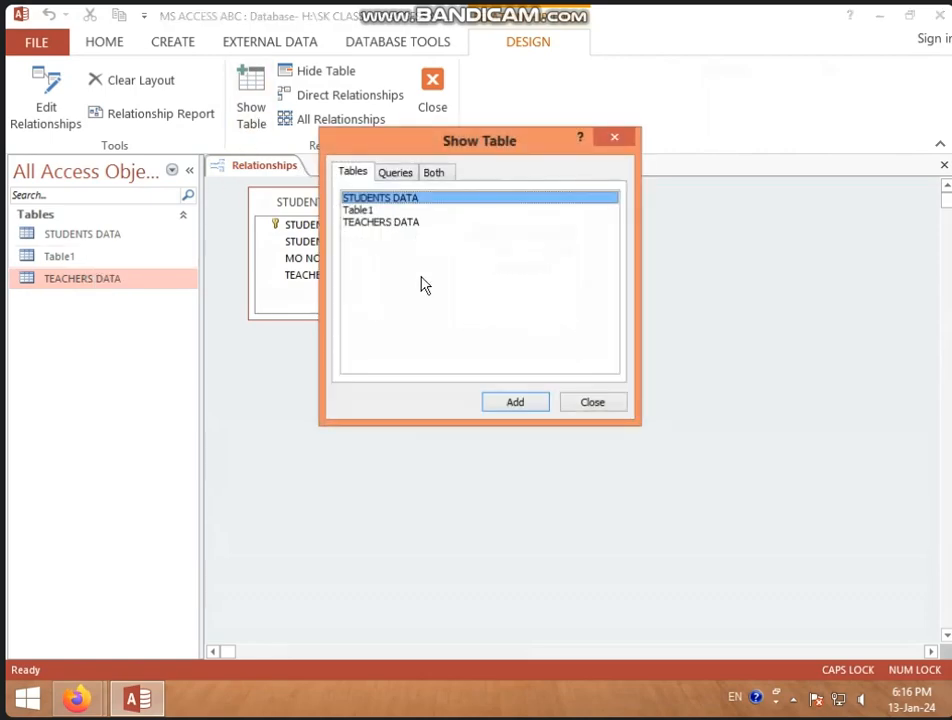
pyautogui.click(378, 212)
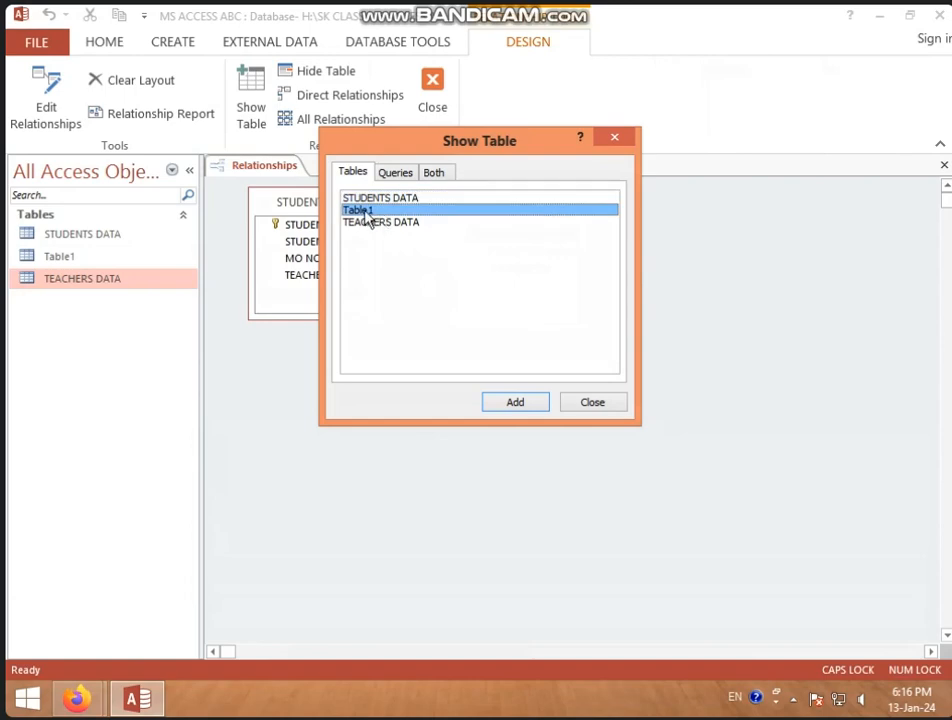
pyautogui.click(519, 406)
pyautogui.click(617, 405)
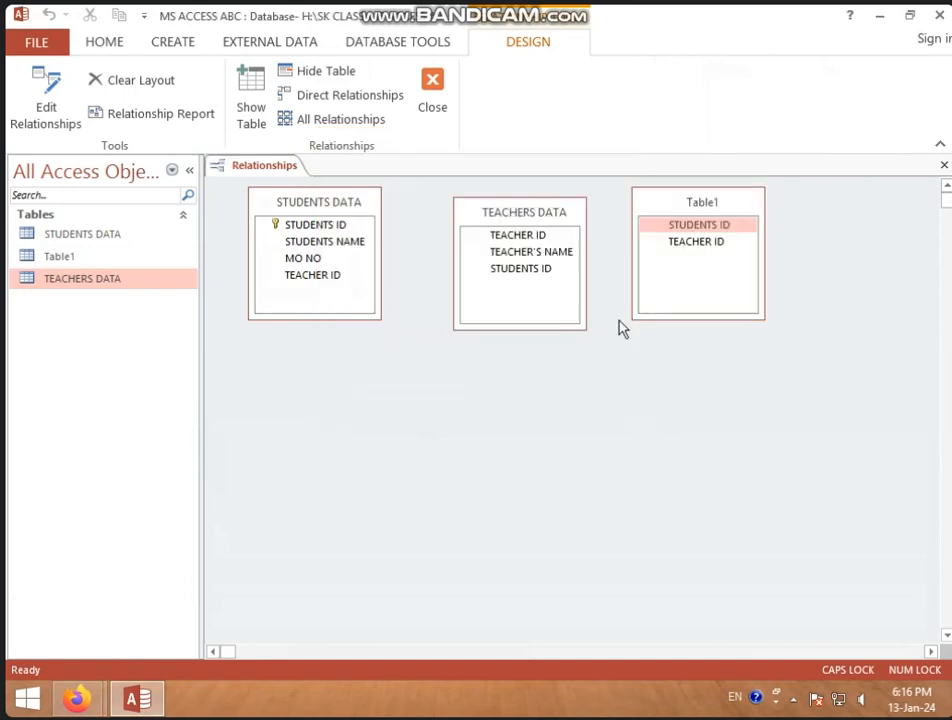
# Rearrange the relationships layout so Table1 sits between STUDENTS DATA and TEACHERS DATA
pyautogui.moveTo(705, 210); pyautogui.dragTo(390, 291)
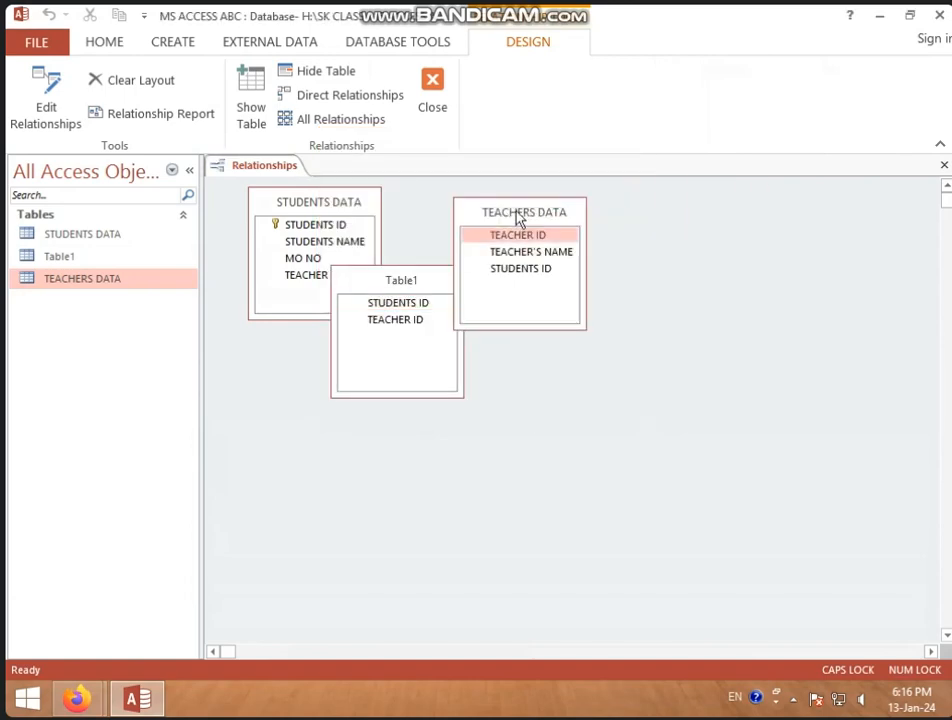
pyautogui.moveTo(518, 217); pyautogui.dragTo(669, 231)
pyautogui.moveTo(423, 287); pyautogui.dragTo(499, 237)
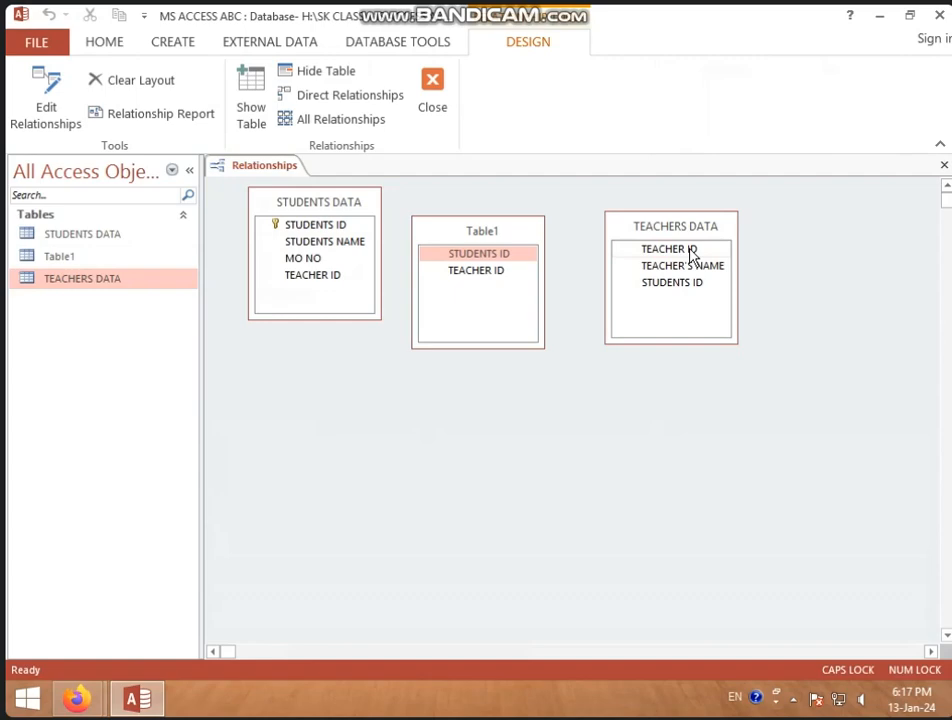
# Make TEACHER ID the primary key of the TEACHERS DATA table in Design View, then save and close the open objects
pyautogui.doubleClick(134, 286)
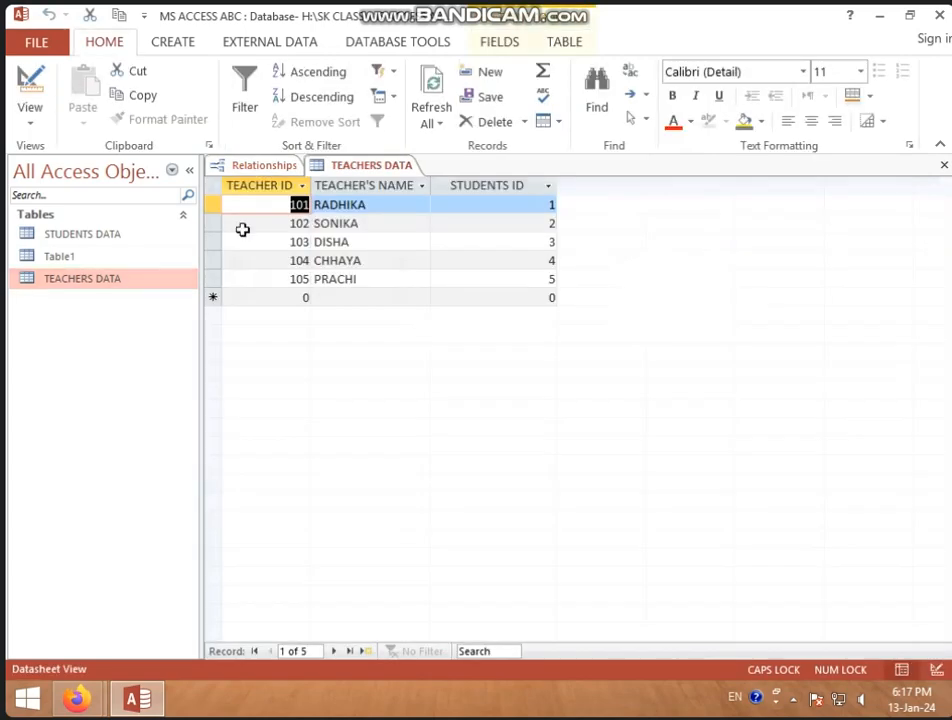
pyautogui.rightClick(352, 170)
pyautogui.click(412, 246)
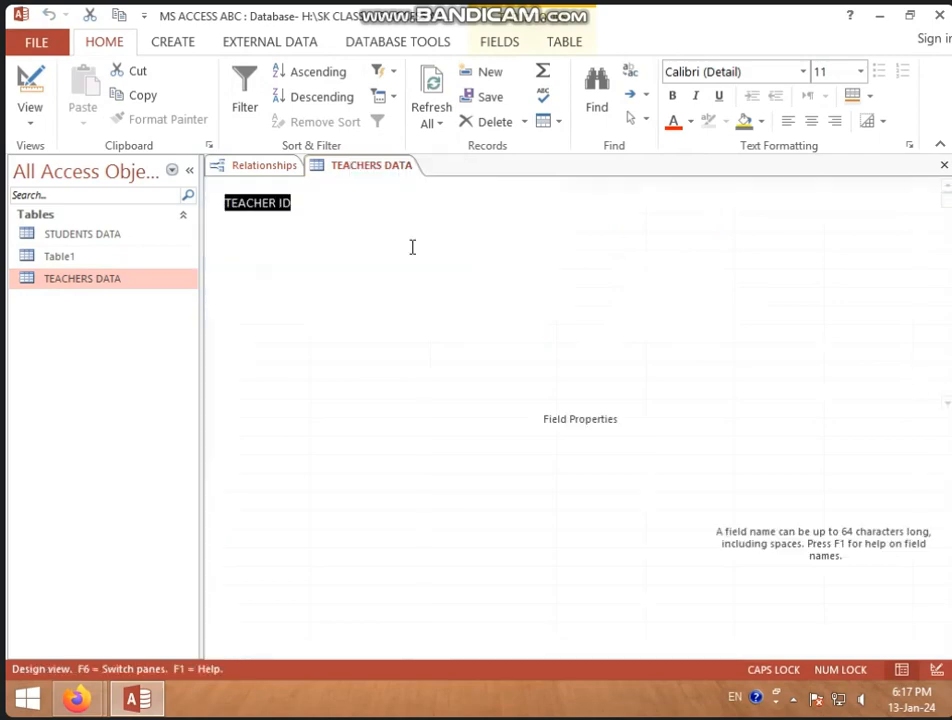
pyautogui.click(84, 112)
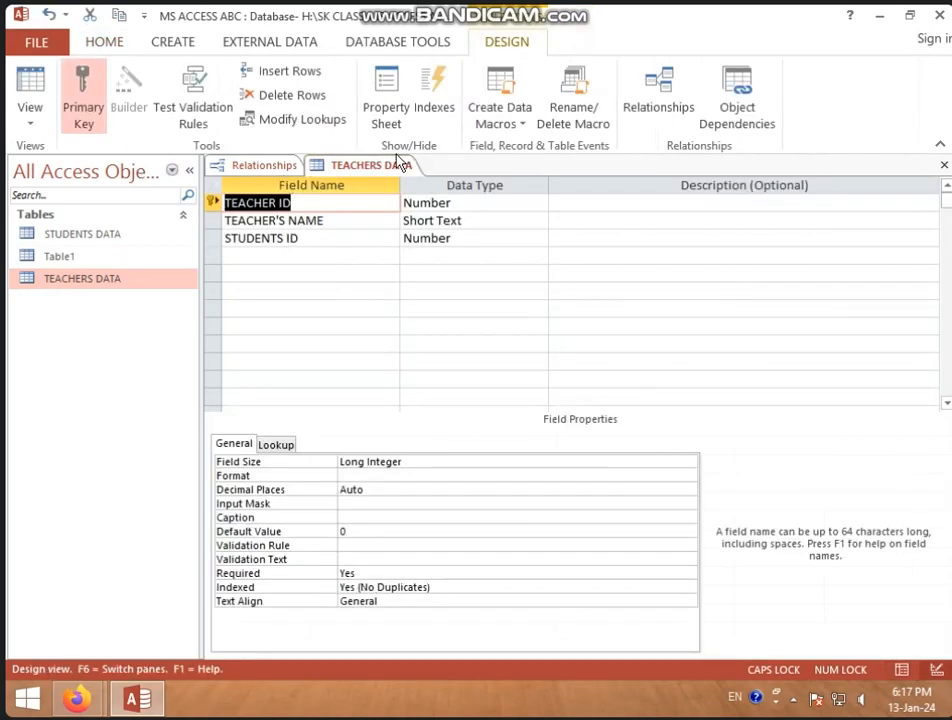
pyautogui.rightClick(398, 162)
pyautogui.click(405, 175)
pyautogui.click(426, 225)
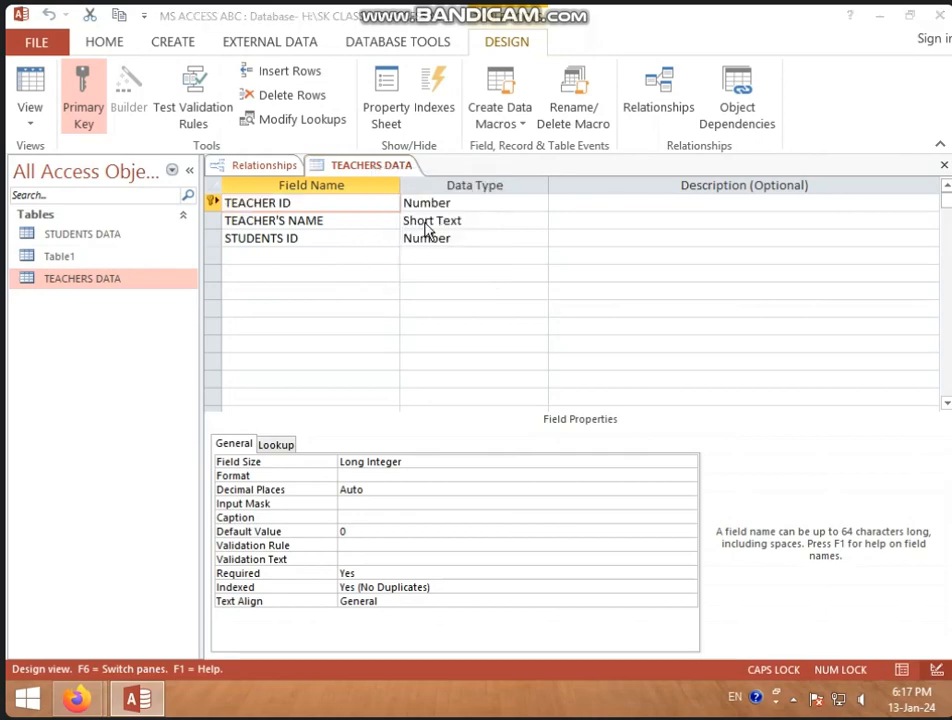
pyautogui.click(407, 408)
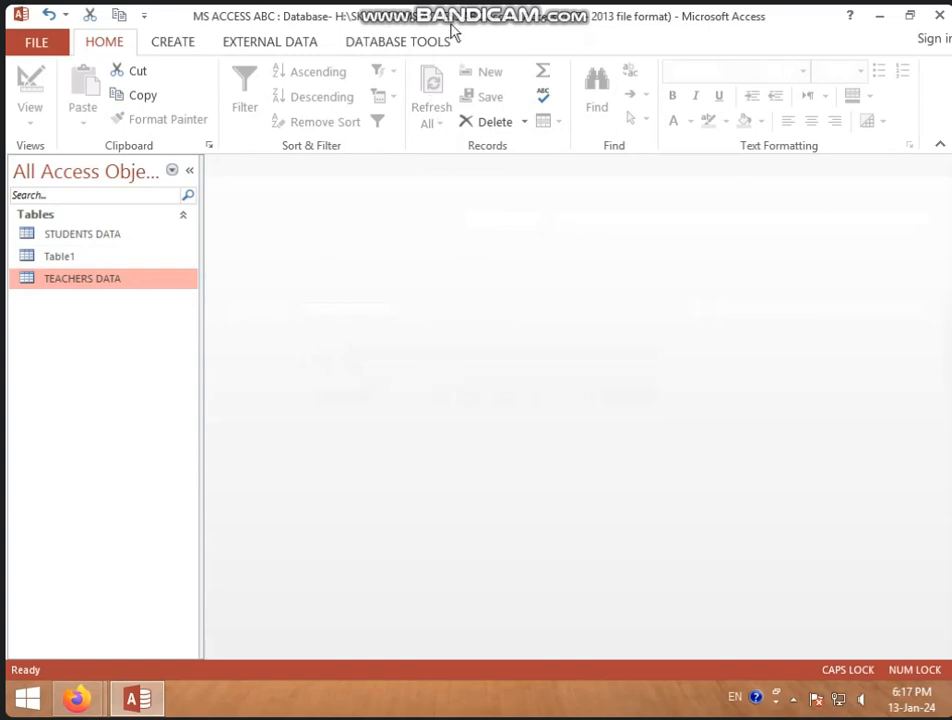
# Reopen the relationships layout and space Table1 and TEACHERS DATA farther away from STUDENTS DATA
pyautogui.click(430, 41)
pyautogui.click(282, 82)
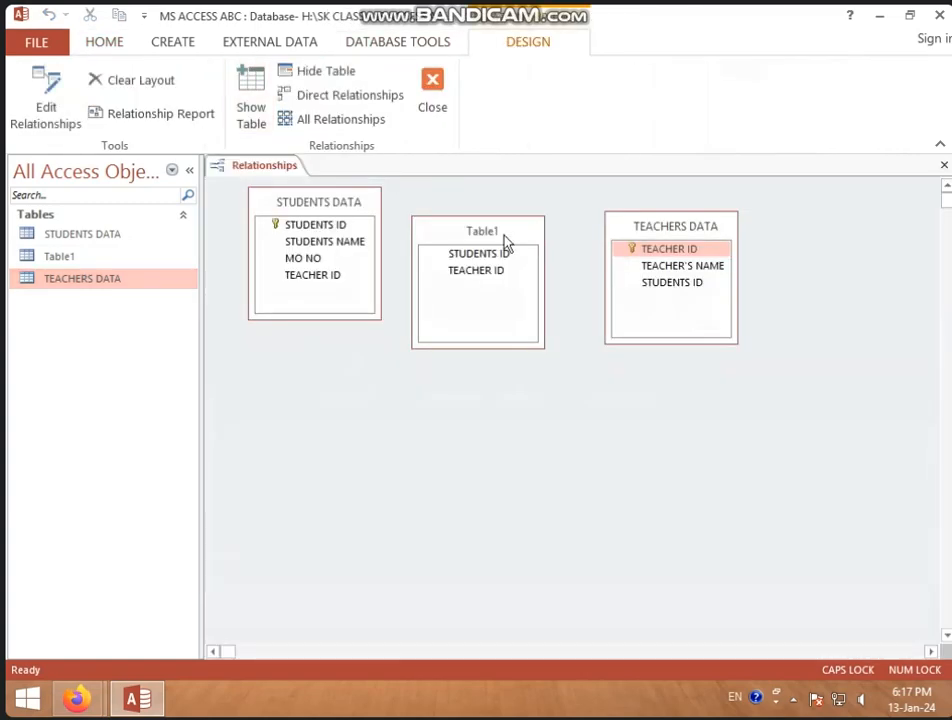
pyautogui.moveTo(505, 243); pyautogui.dragTo(528, 231)
pyautogui.moveTo(657, 234); pyautogui.dragTo(690, 226)
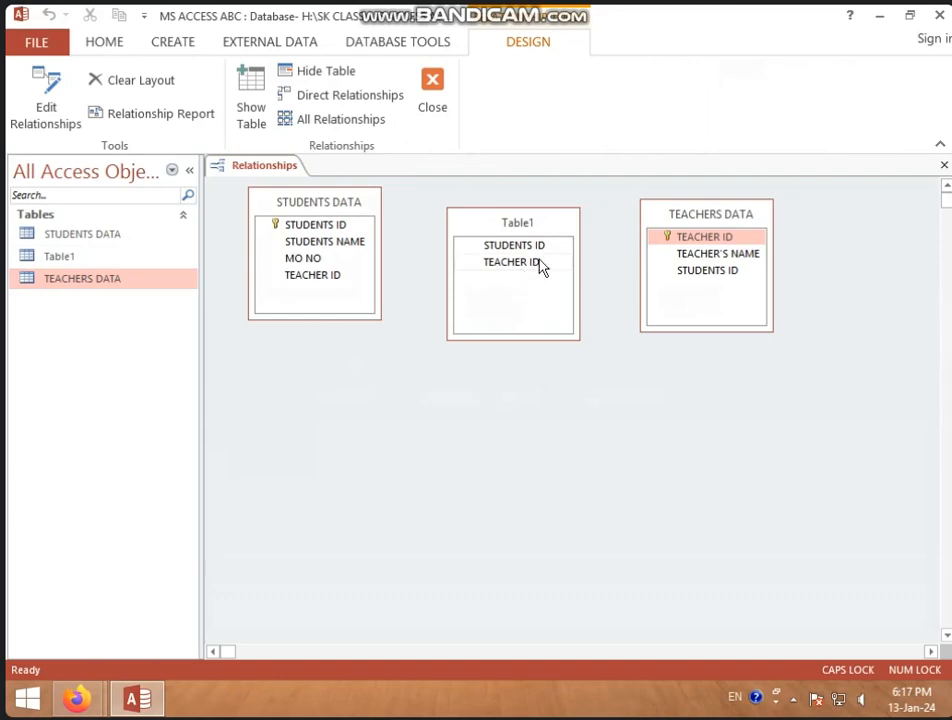
pyautogui.moveTo(295, 230); pyautogui.dragTo(494, 245)
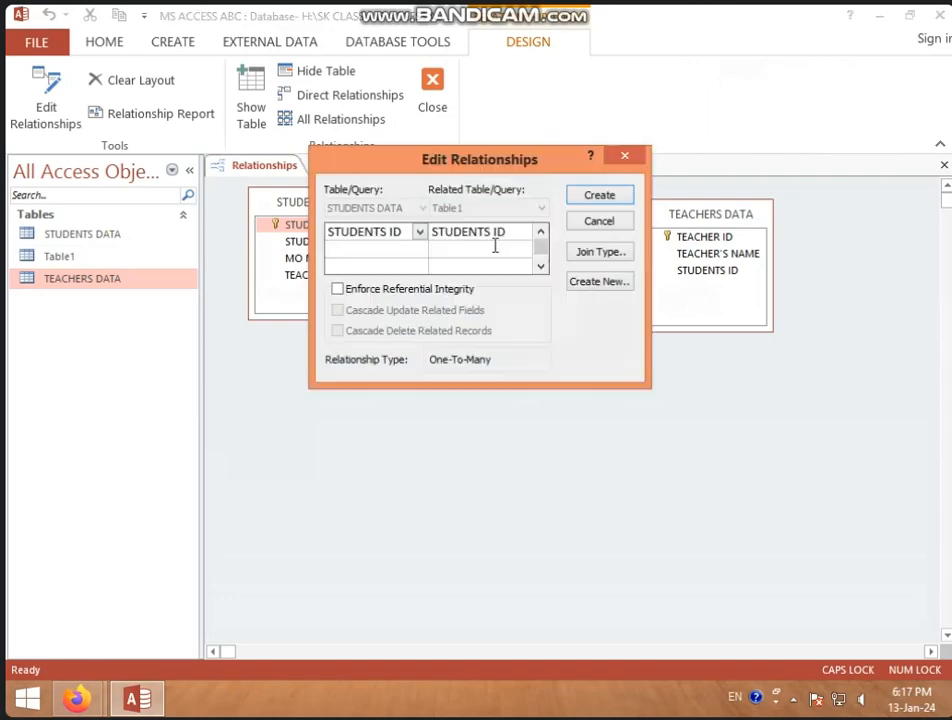
pyautogui.click(630, 156)
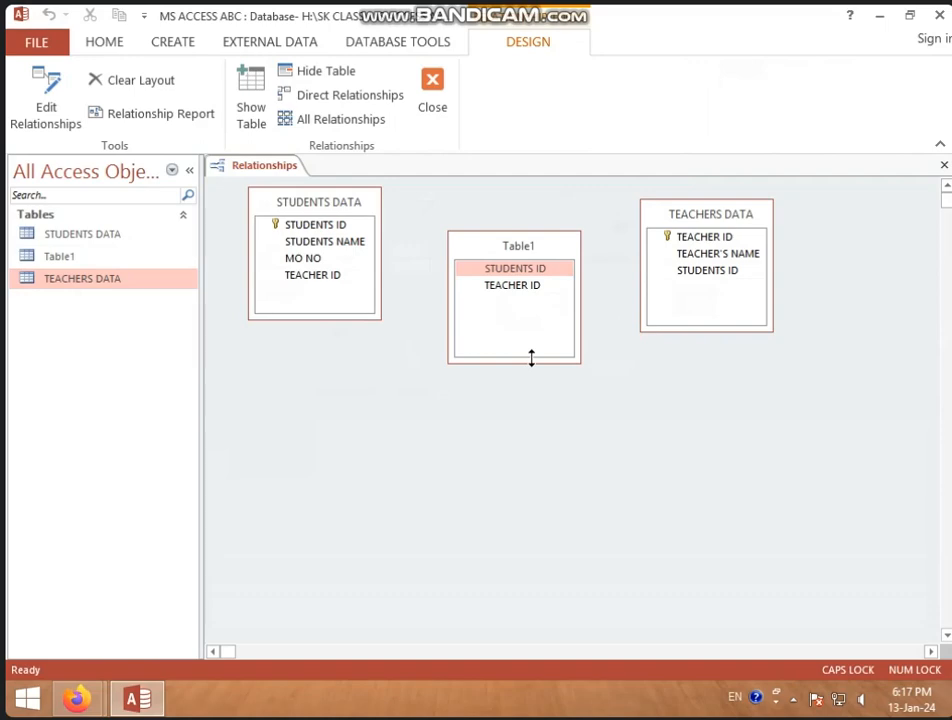
pyautogui.click(313, 282)
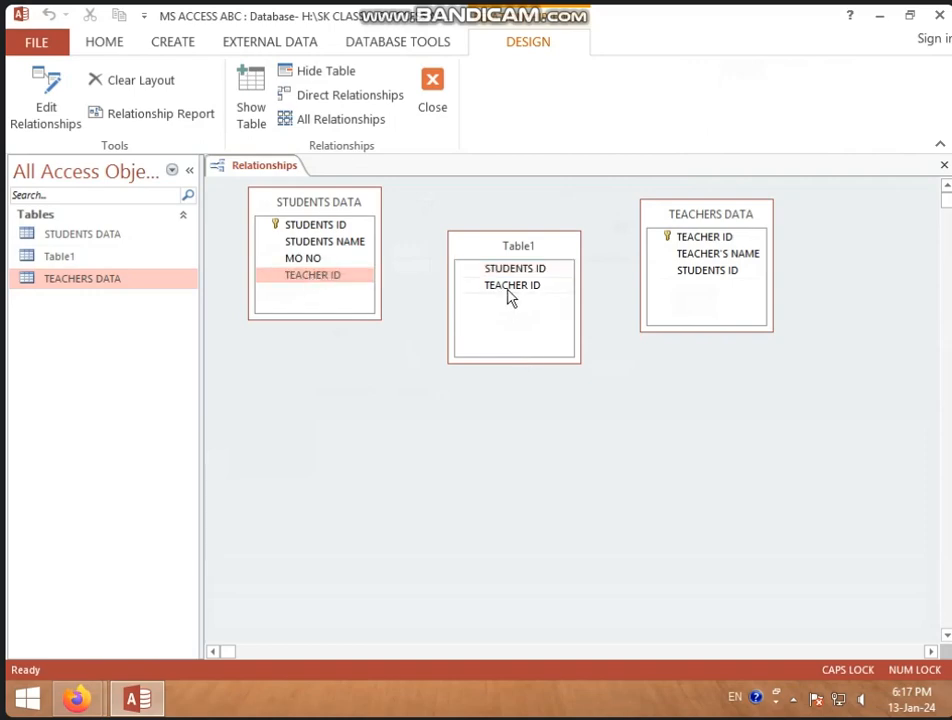
pyautogui.click(686, 272)
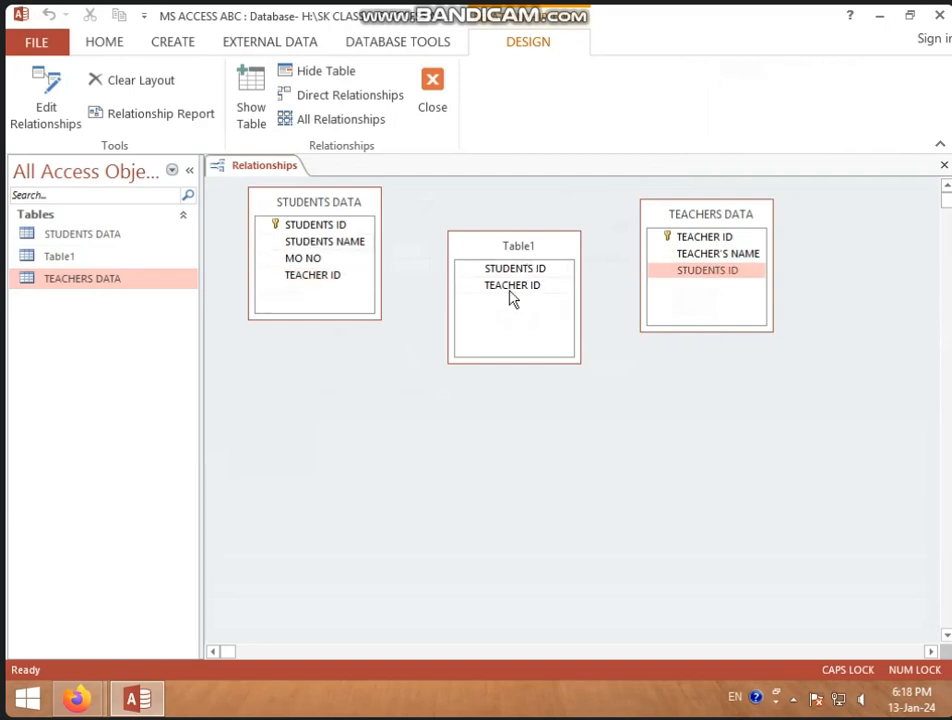
# Relate STUDENTS ID in STUDENTS DATA to STUDENTS ID in Table1, enforcing referential integrity with cascading updates and deletes
pyautogui.click(338, 229)
pyautogui.moveTo(338, 232); pyautogui.dragTo(491, 270)
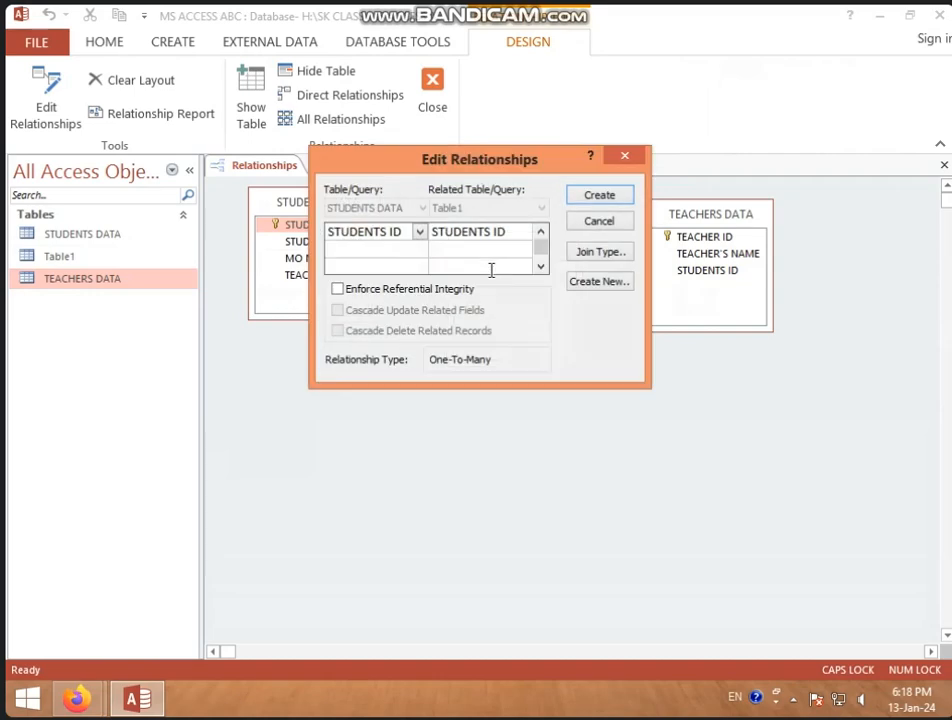
pyautogui.click(337, 289)
pyautogui.click(338, 311)
pyautogui.click(338, 331)
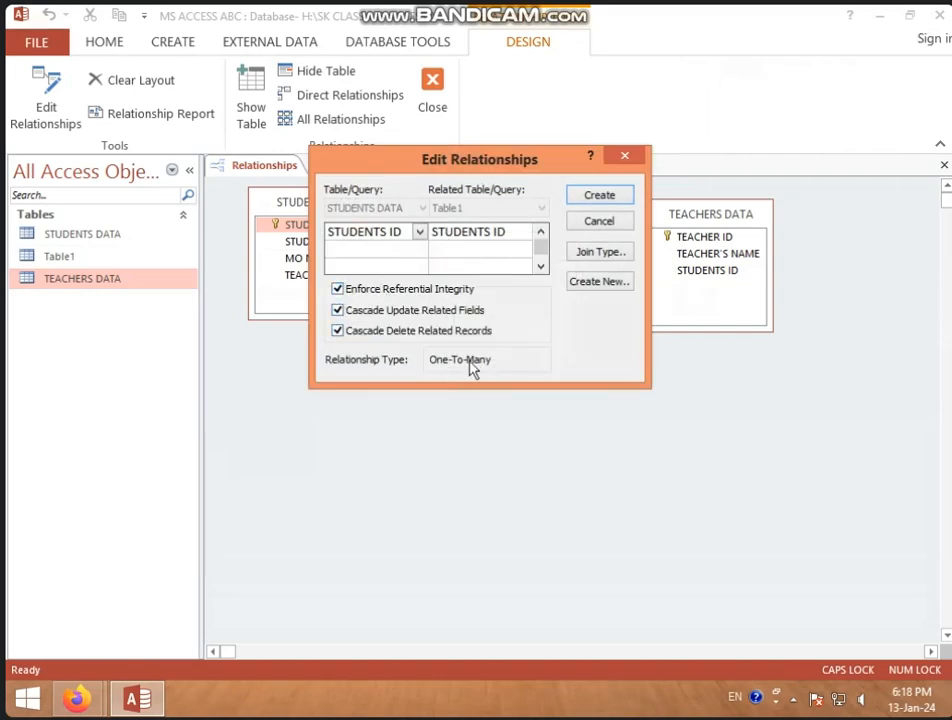
pyautogui.click(595, 199)
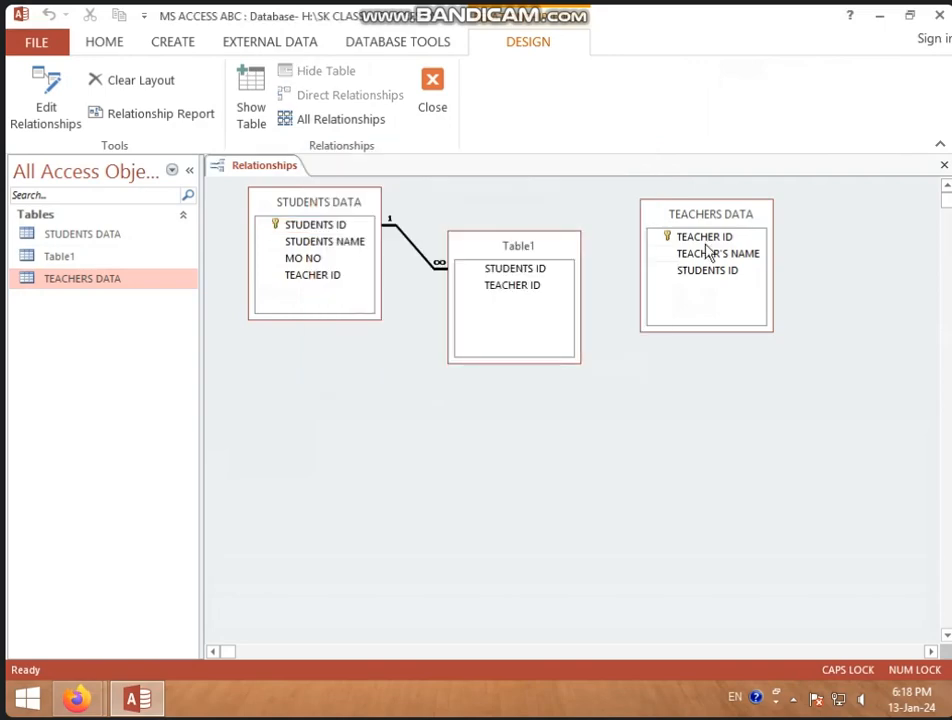
# Relate TEACHER ID in TEACHERS DATA to TEACHER ID in Table1 with referential integrity and both cascade options, and spread the two tables apart
pyautogui.click(711, 242)
pyautogui.moveTo(713, 245); pyautogui.dragTo(518, 290)
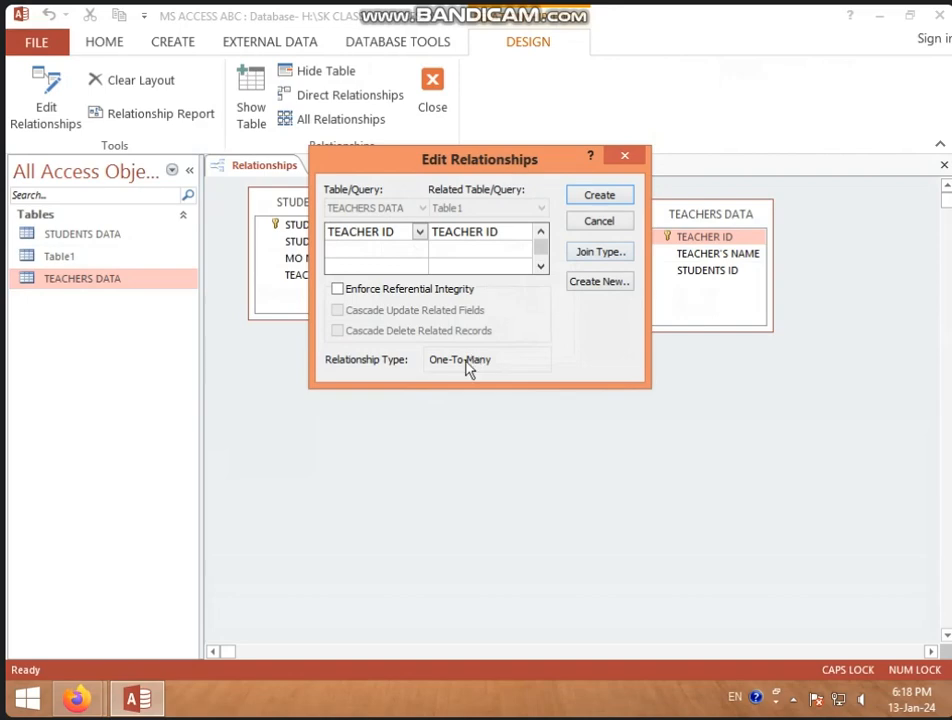
pyautogui.click(430, 289)
pyautogui.click(431, 310)
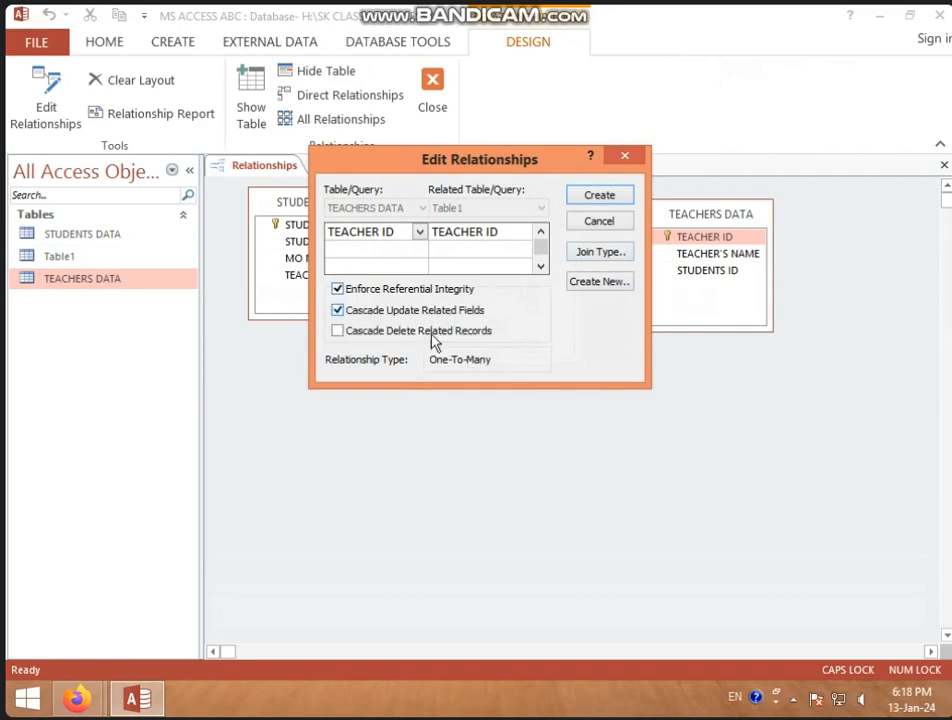
pyautogui.click(425, 331)
pyautogui.click(620, 197)
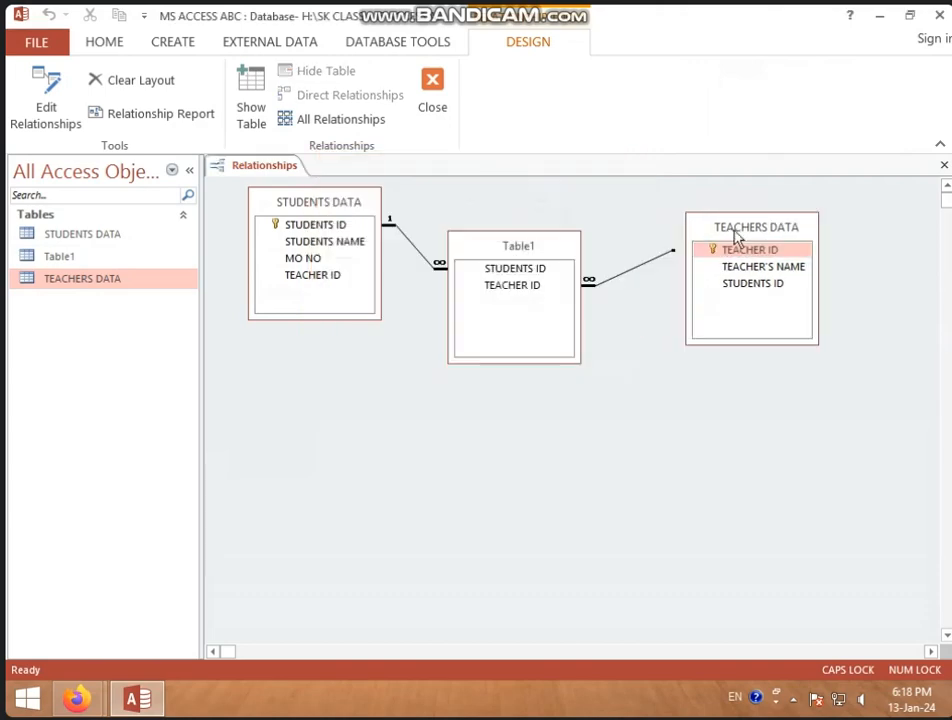
pyautogui.moveTo(735, 237); pyautogui.dragTo(779, 240)
pyautogui.moveTo(521, 255); pyautogui.dragTo(555, 303)
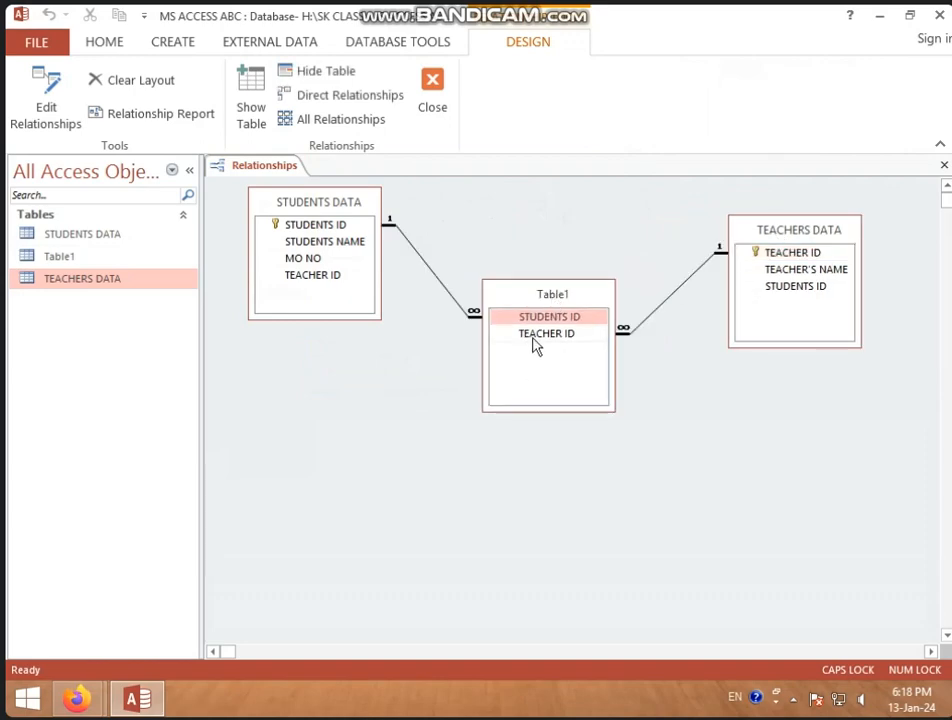
# Save the relationships layout linking STUDENTS DATA, Table1 and TEACHERS DATA, and close it
pyautogui.rightClick(281, 174)
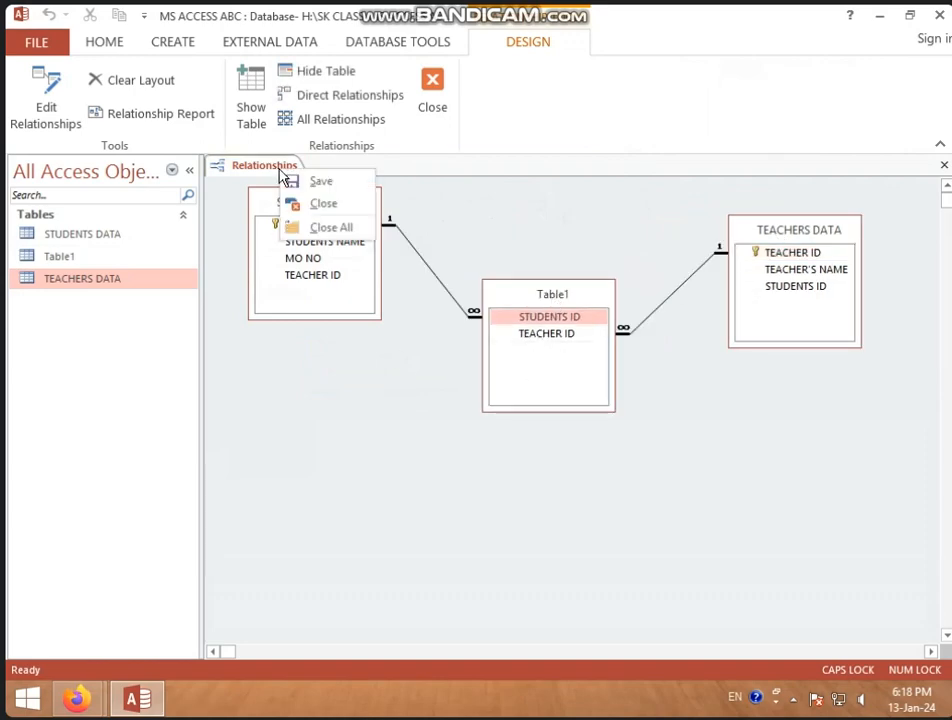
pyautogui.click(314, 182)
pyautogui.rightClick(272, 170)
pyautogui.click(280, 202)
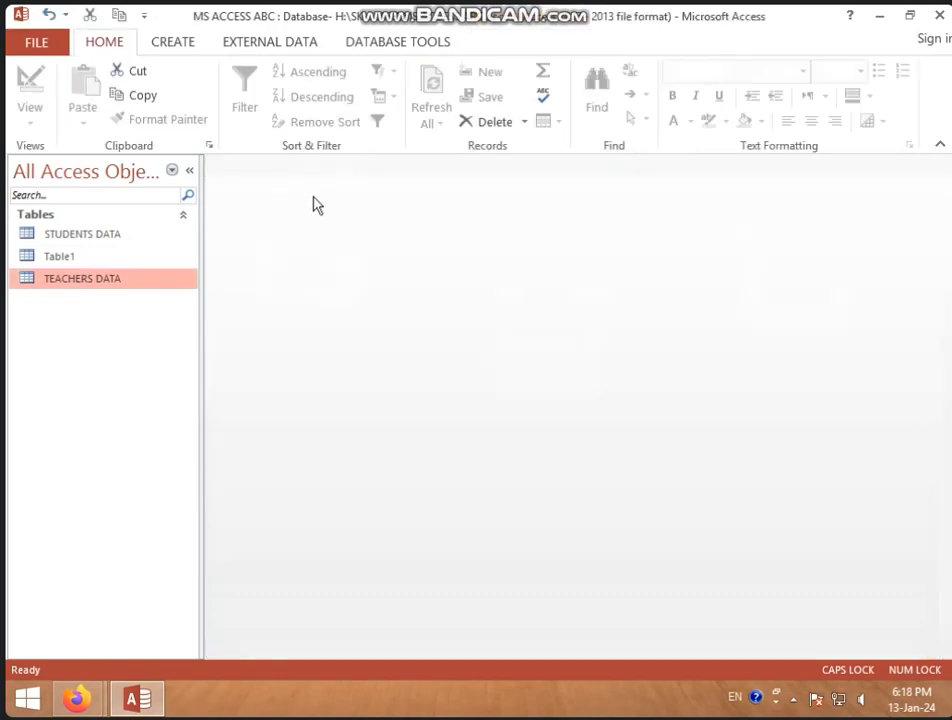
# Open Table1 to review its STUDENTS ID and TEACHER ID pairs, and close it again
pyautogui.doubleClick(64, 258)
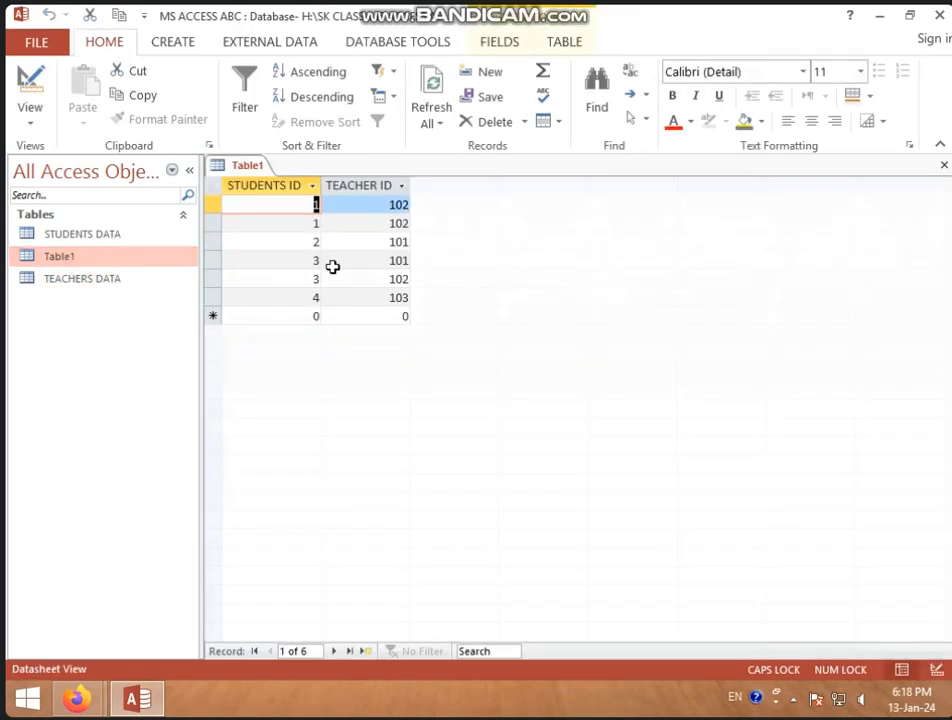
pyautogui.rightClick(253, 166)
pyautogui.click(270, 196)
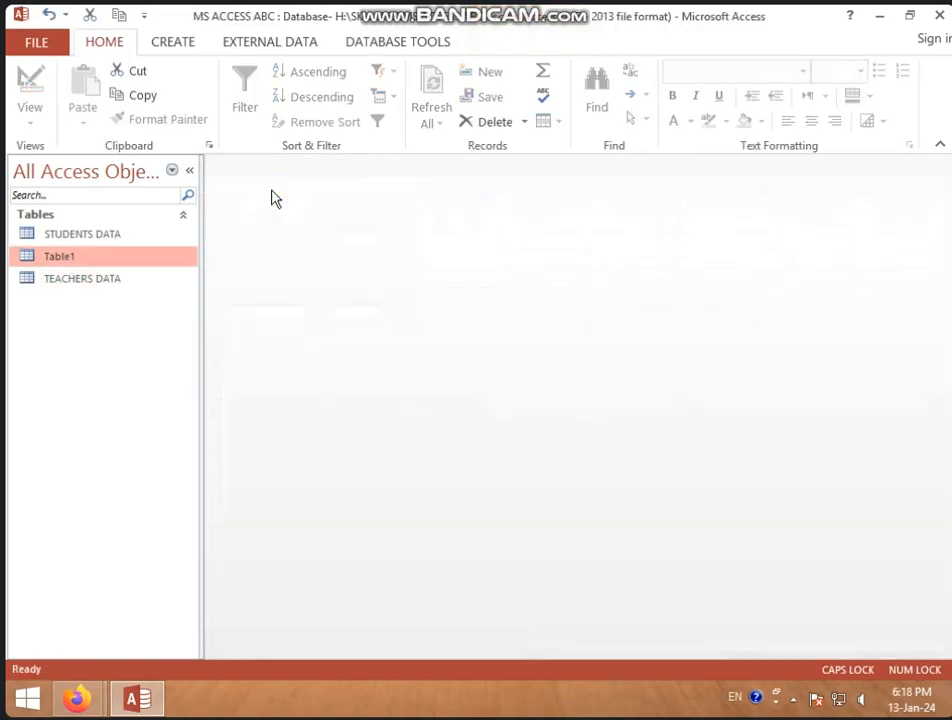
# Open STUDENTS DATA and inspect the linked teacher records of students 1 to 4, collapsing each subdatasheet again
pyautogui.click(134, 218)
pyautogui.click(155, 219)
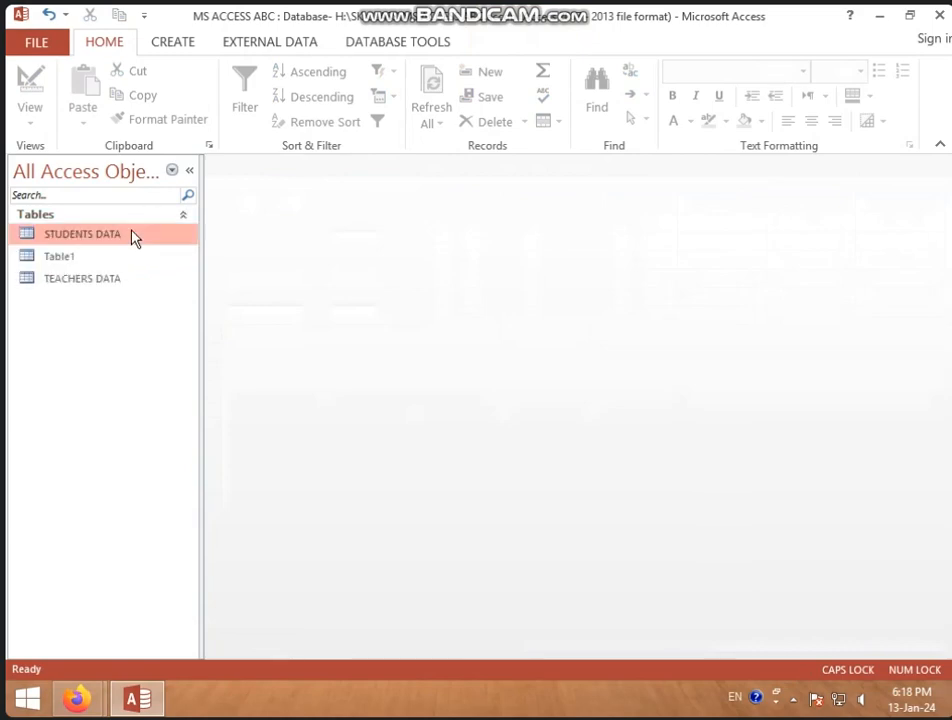
pyautogui.doubleClick(132, 236)
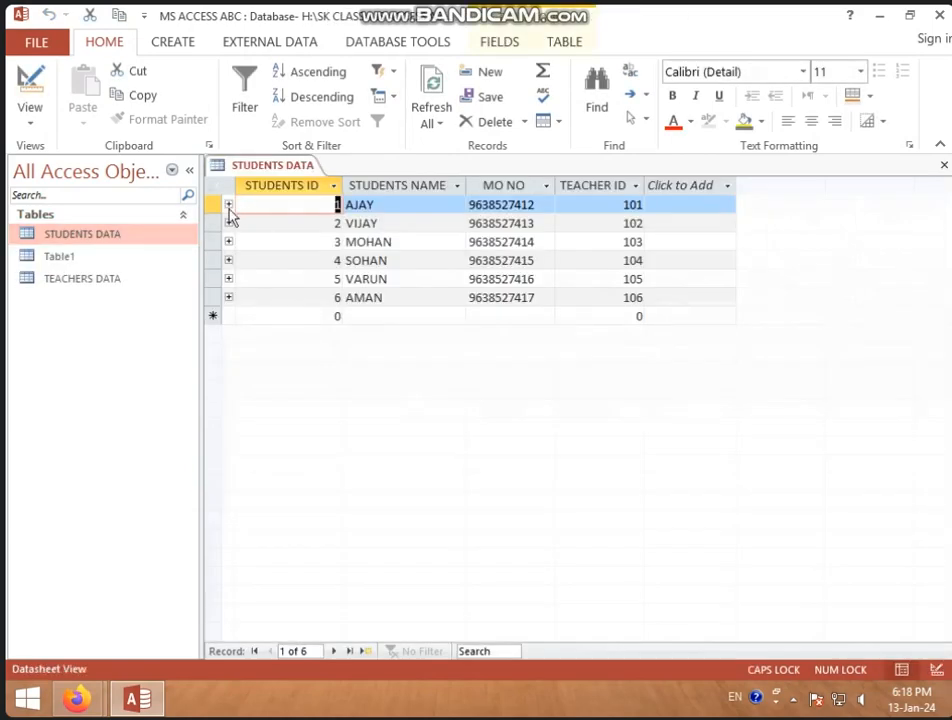
pyautogui.click(228, 206)
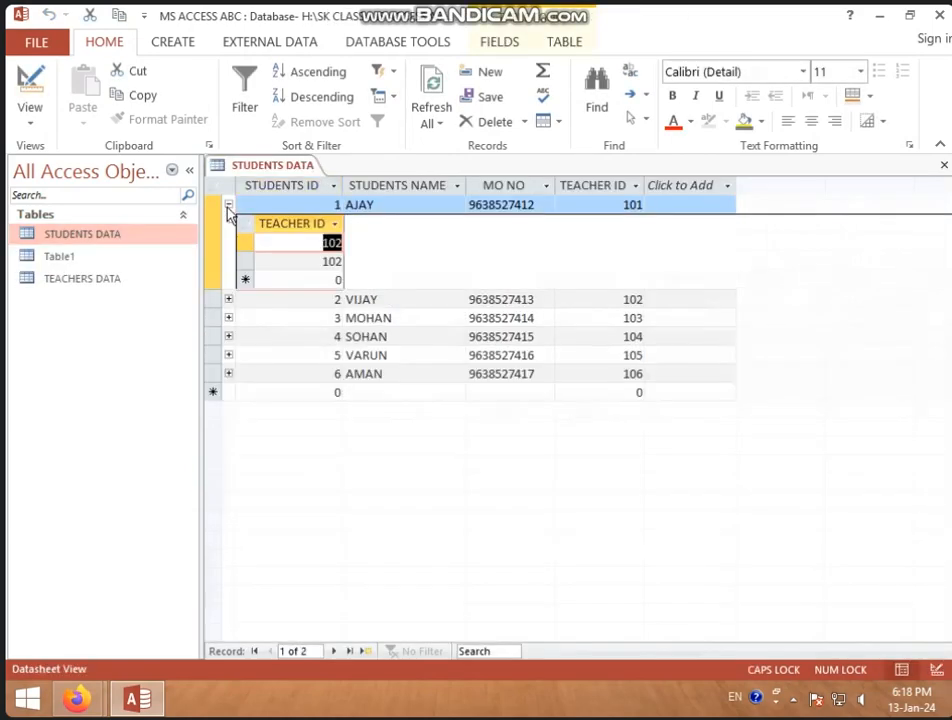
pyautogui.click(228, 299)
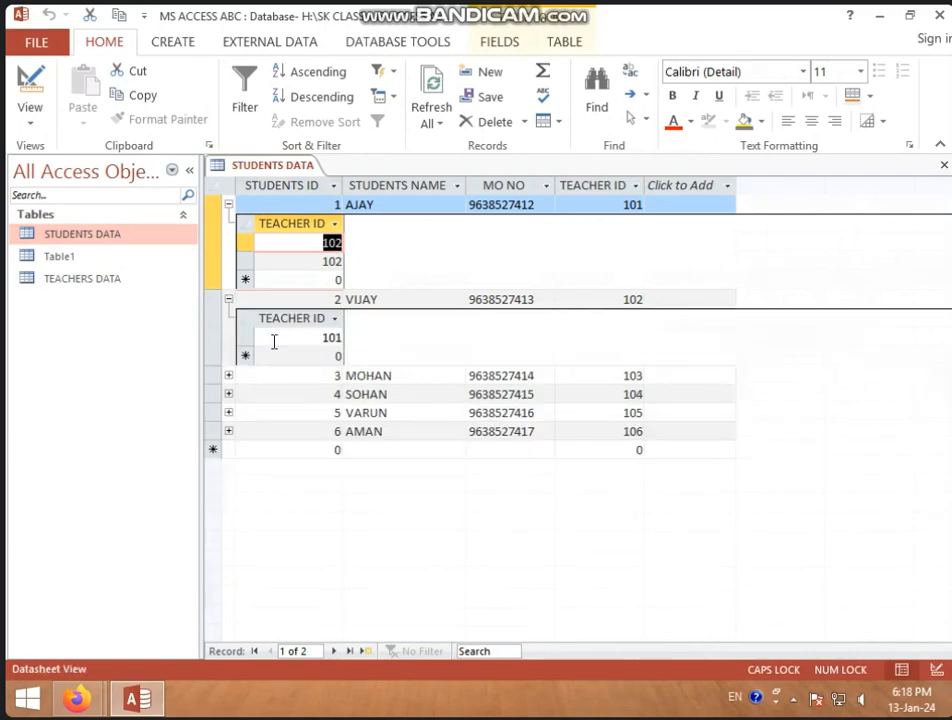
pyautogui.click(228, 376)
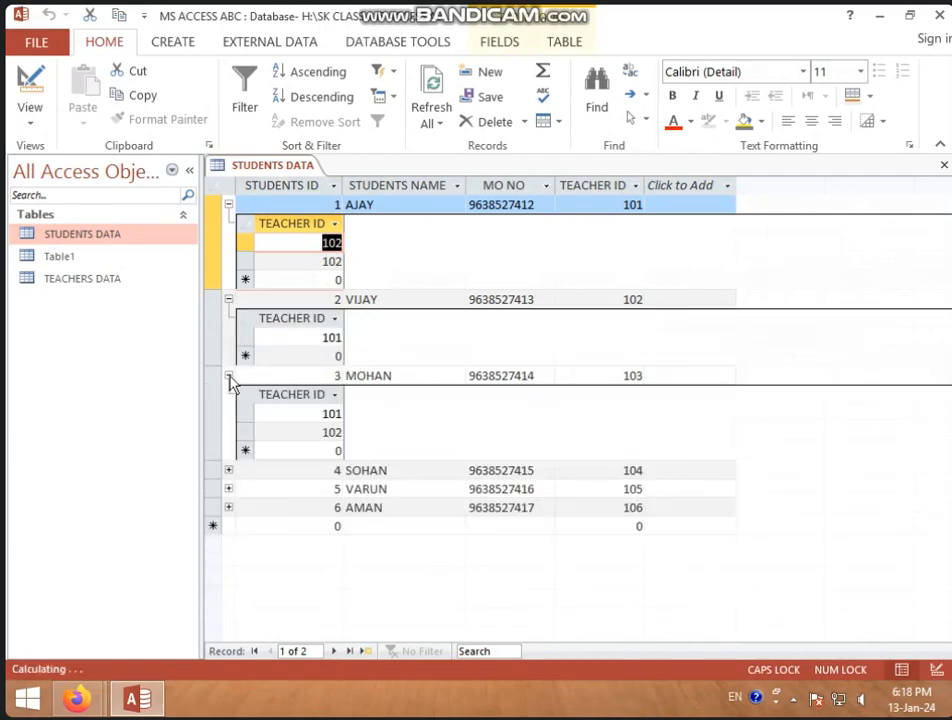
pyautogui.click(228, 470)
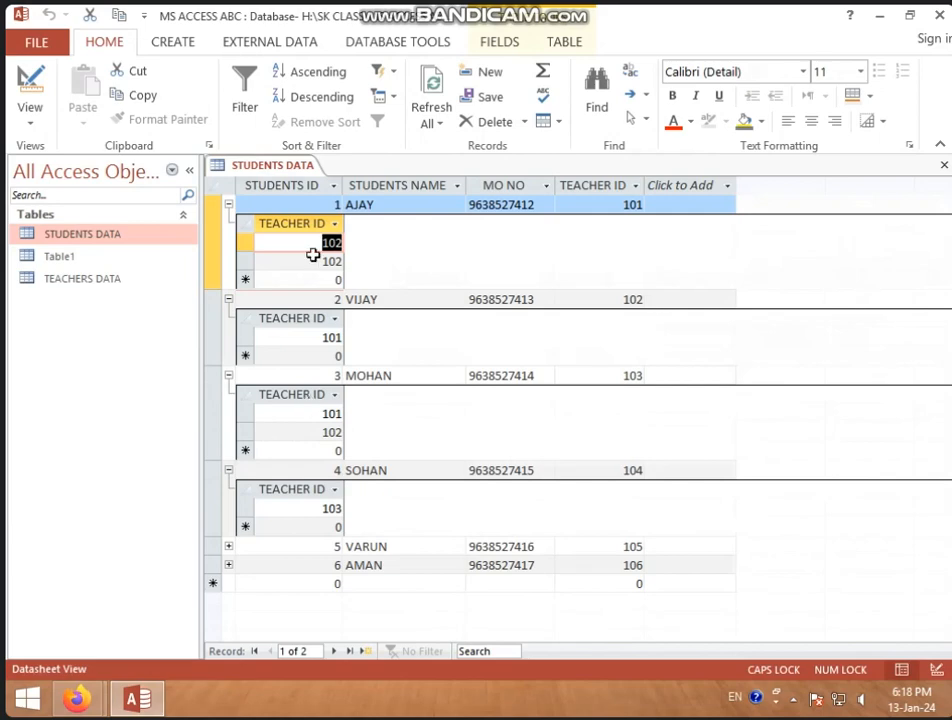
pyautogui.click(228, 204)
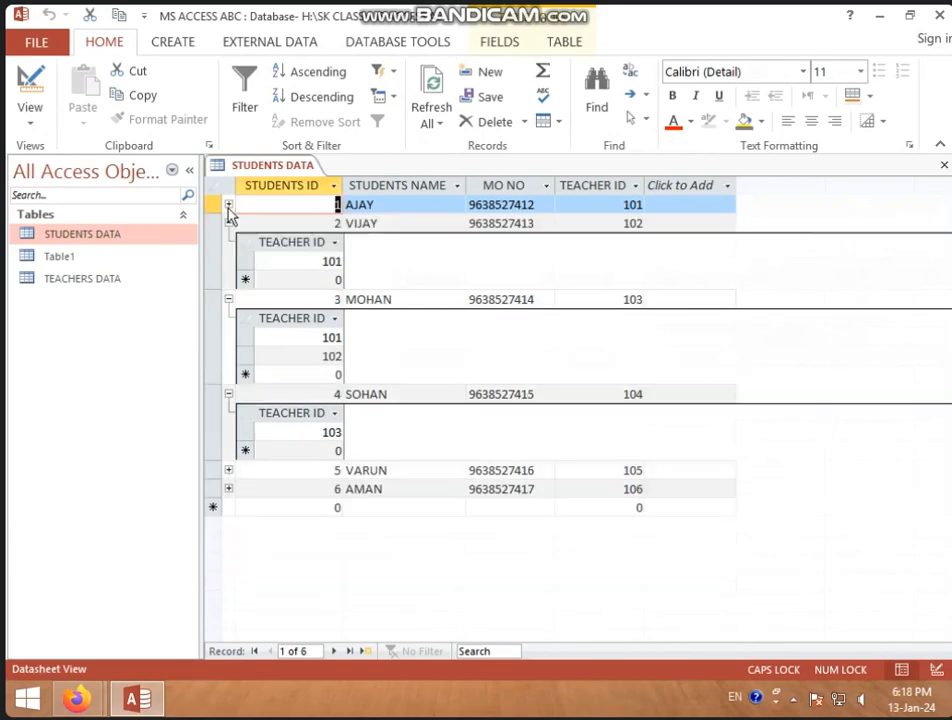
pyautogui.click(228, 223)
pyautogui.click(228, 243)
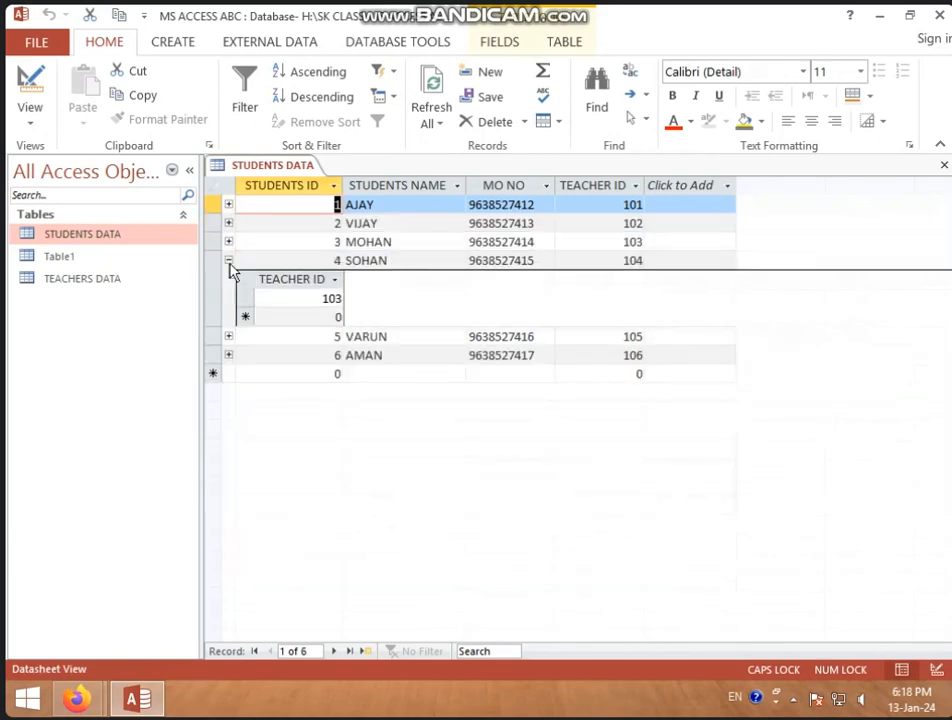
pyautogui.click(229, 261)
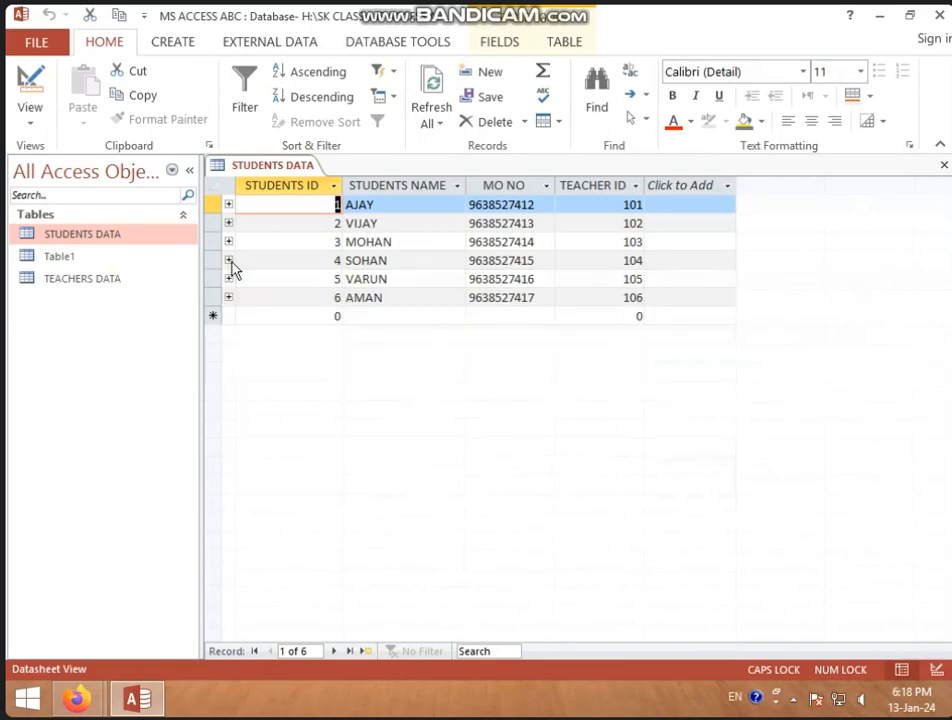
# Open TEACHERS DATA, inspect the linked student records of teachers 101, 102 and 103, and close all open tables
pyautogui.doubleClick(138, 283)
pyautogui.click(228, 205)
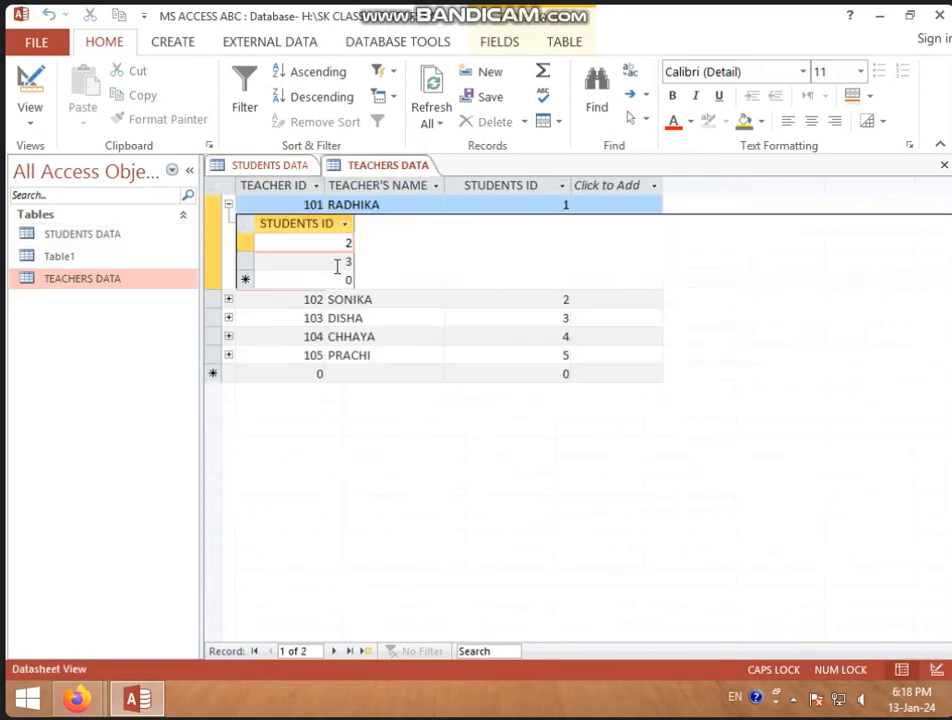
pyautogui.click(228, 299)
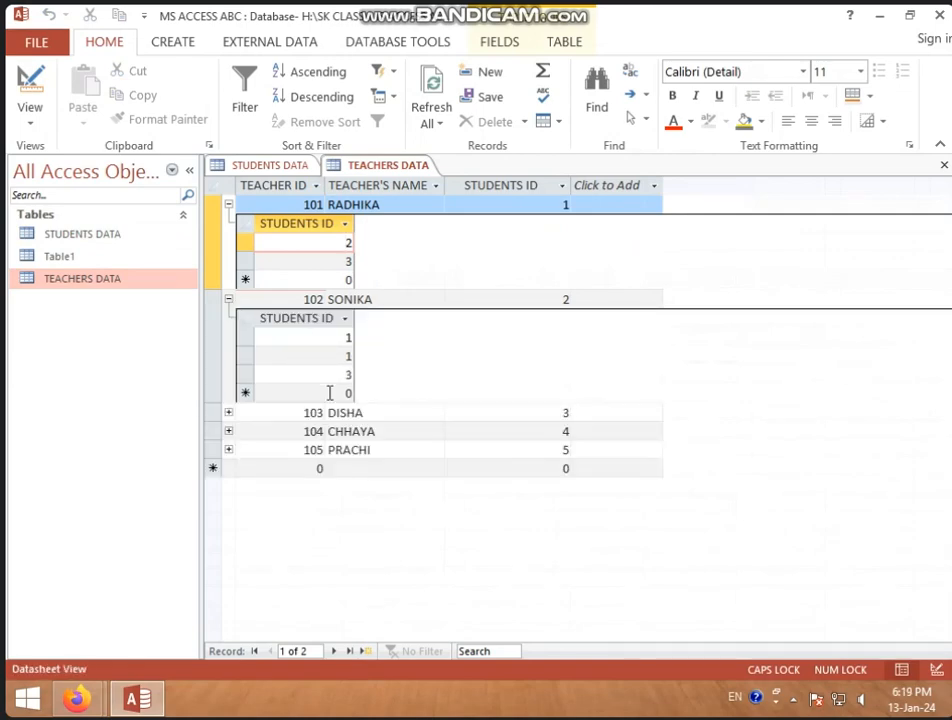
pyautogui.click(228, 413)
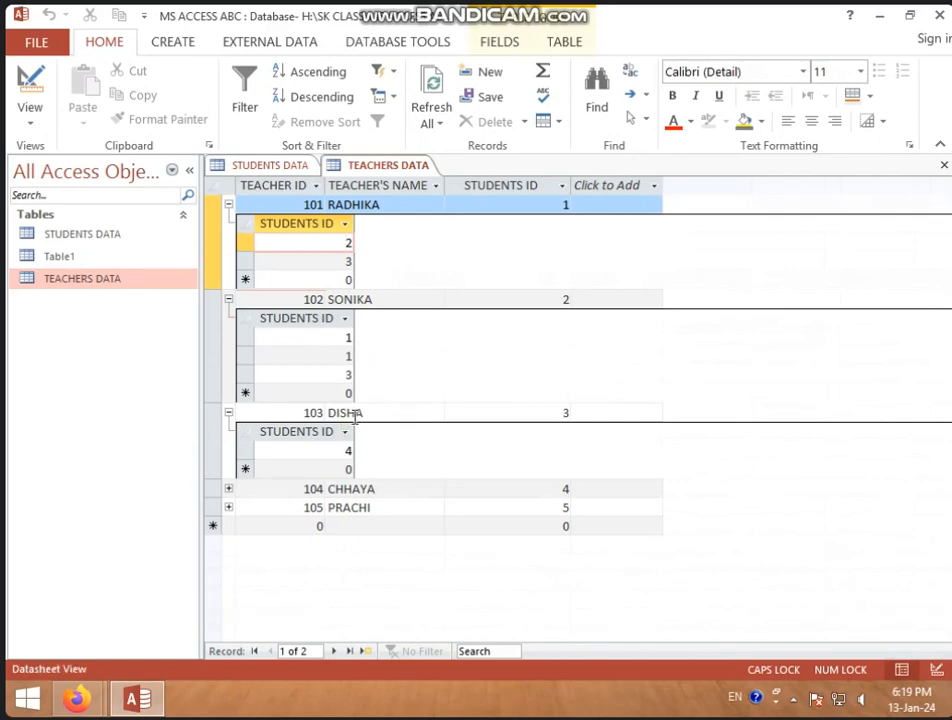
pyautogui.rightClick(371, 168)
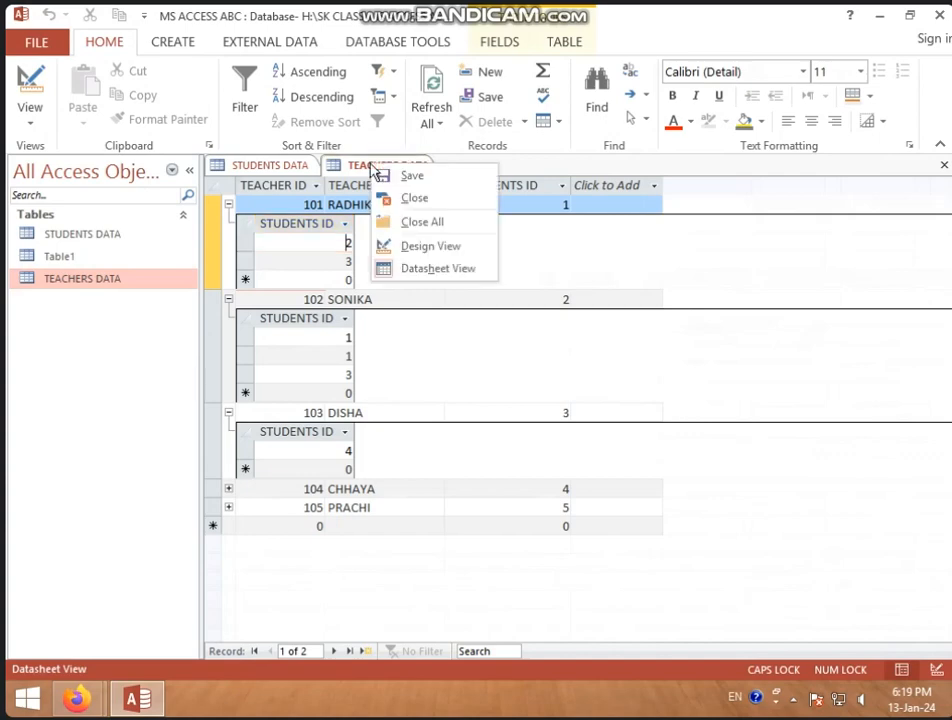
pyautogui.click(427, 221)
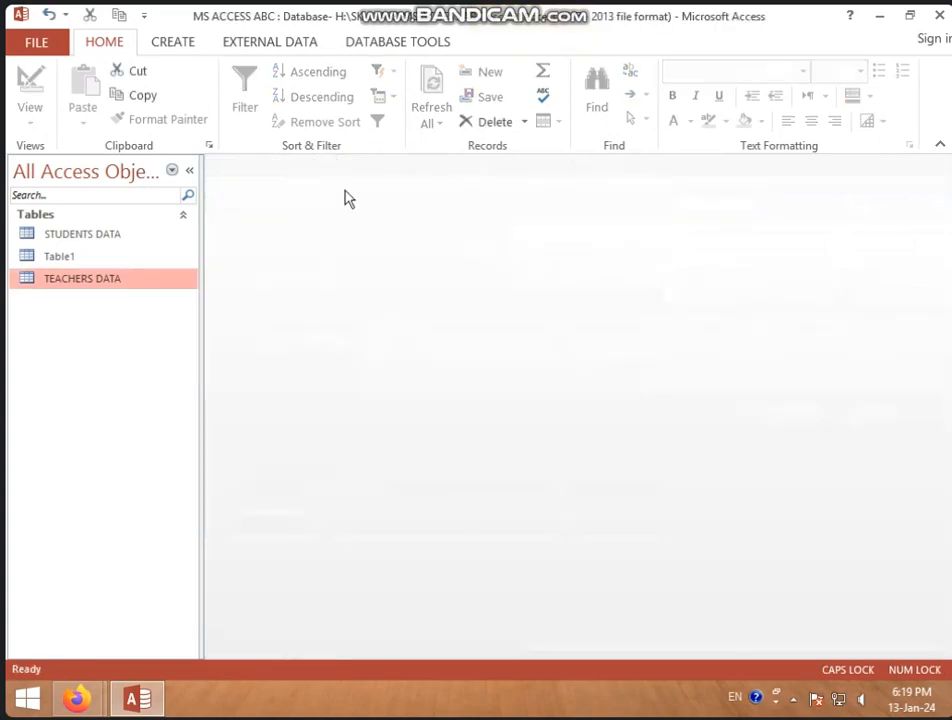